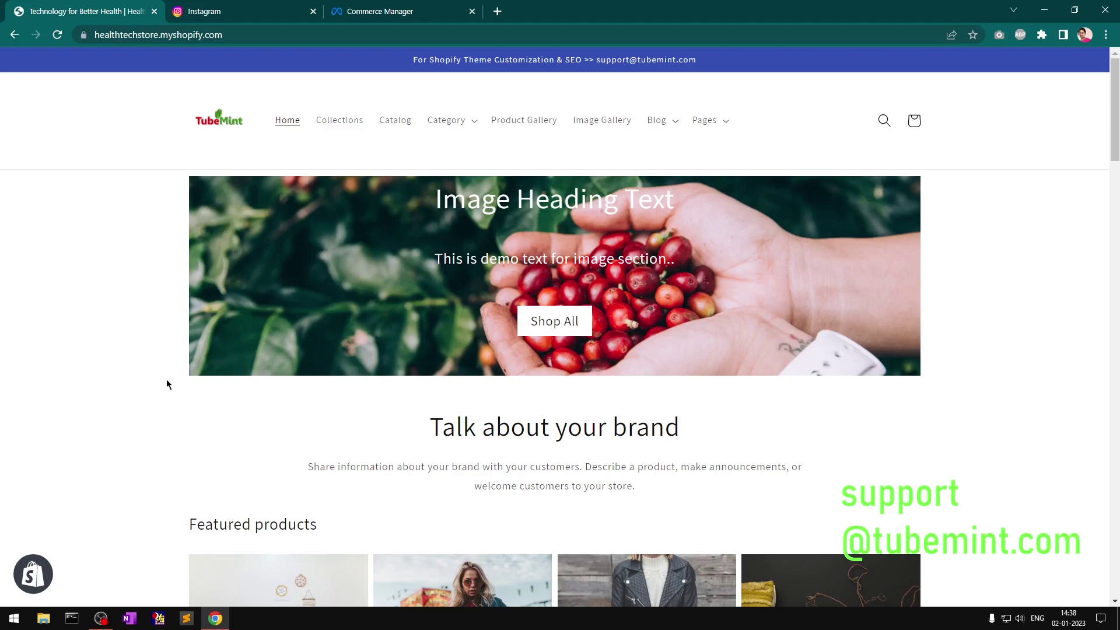
Look over the store's home page down to the footer and the "Talk about your brand" text
scroll(532, 479, down, 12)
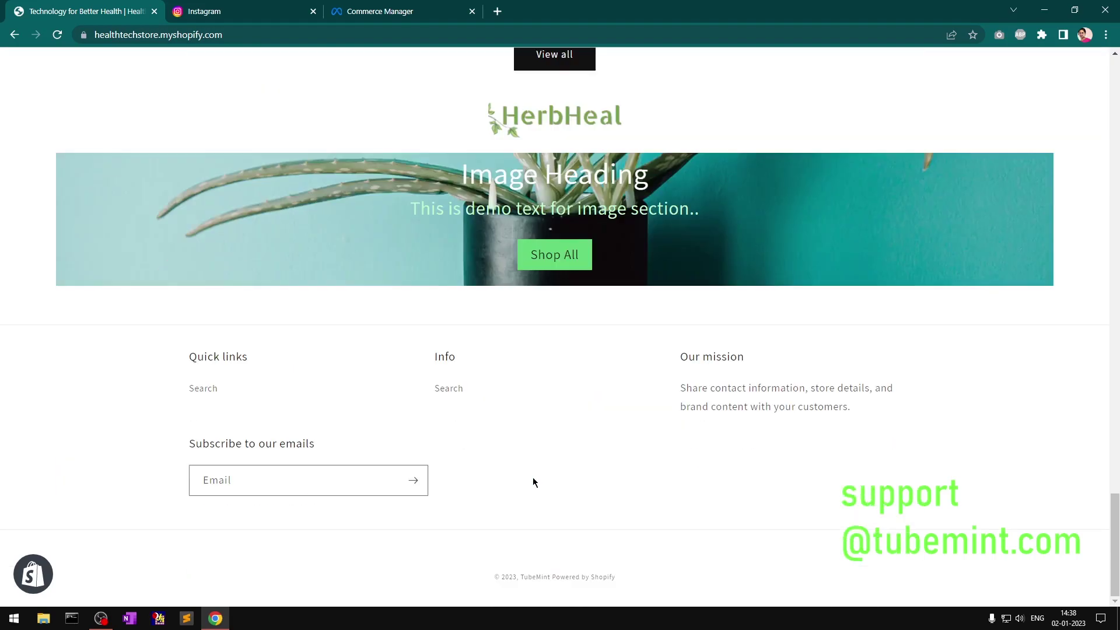
scroll(532, 482, up, 15)
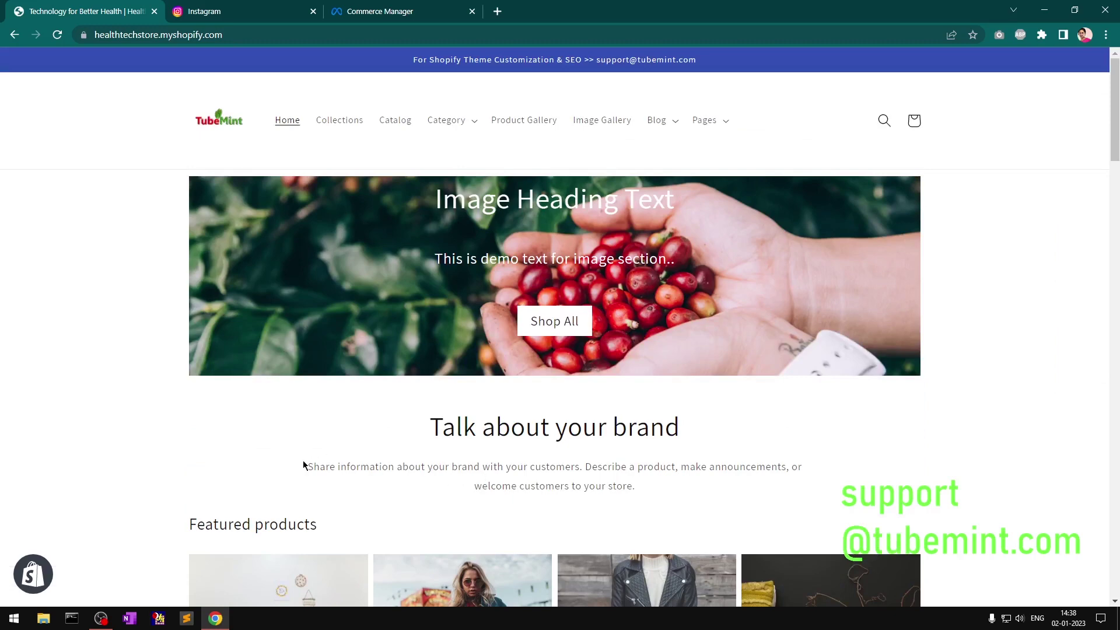
drag(307, 466, 680, 490)
click(701, 508)
drag(395, 422, 671, 495)
click(718, 501)
drag(417, 443, 763, 450)
click(633, 471)
drag(646, 493, 309, 461)
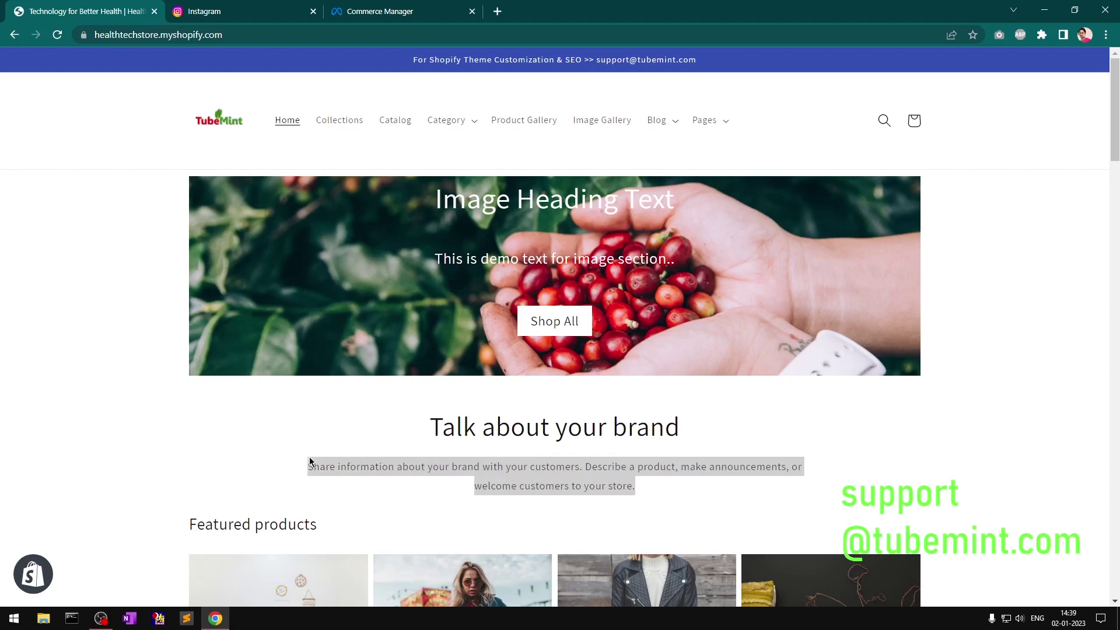
click(390, 448)
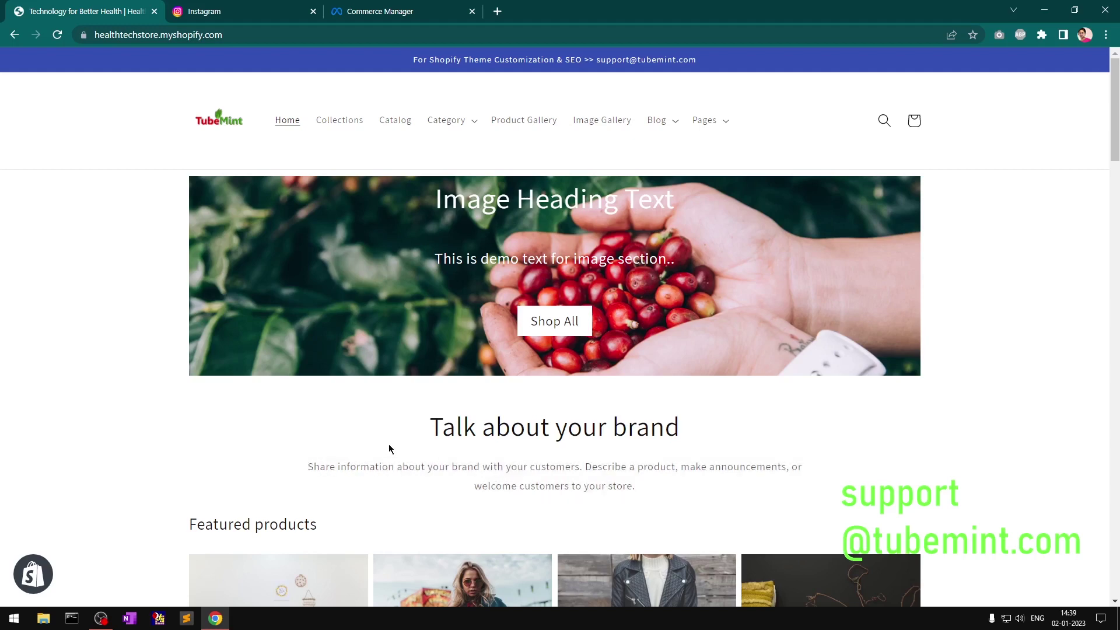
Open the Bedside Table product from the store's catalog and copy its page address
click(396, 122)
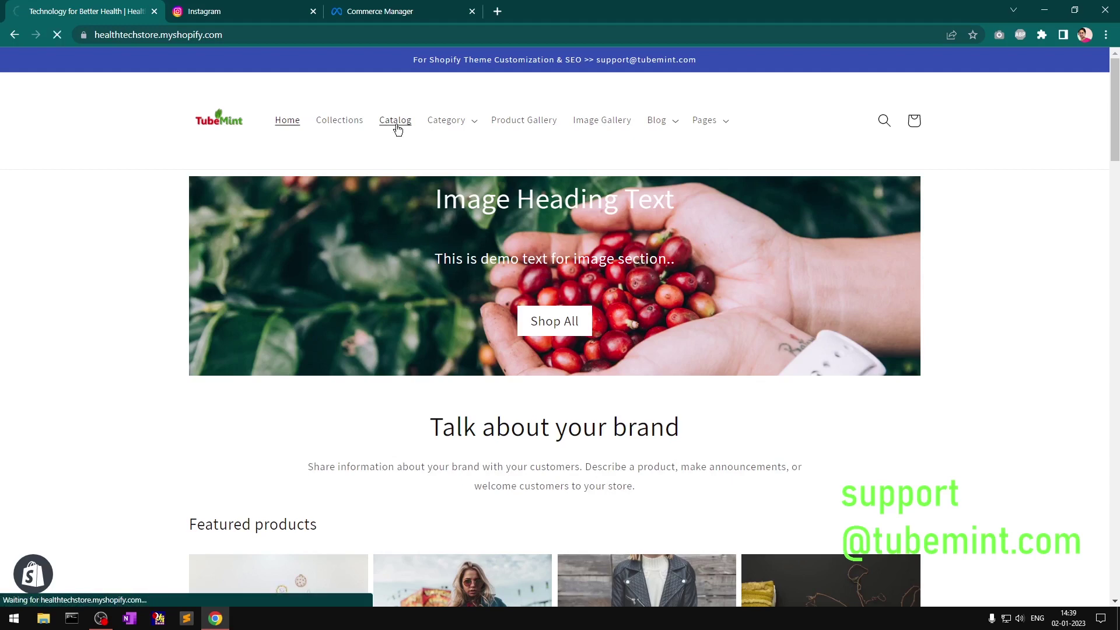
click(380, 11)
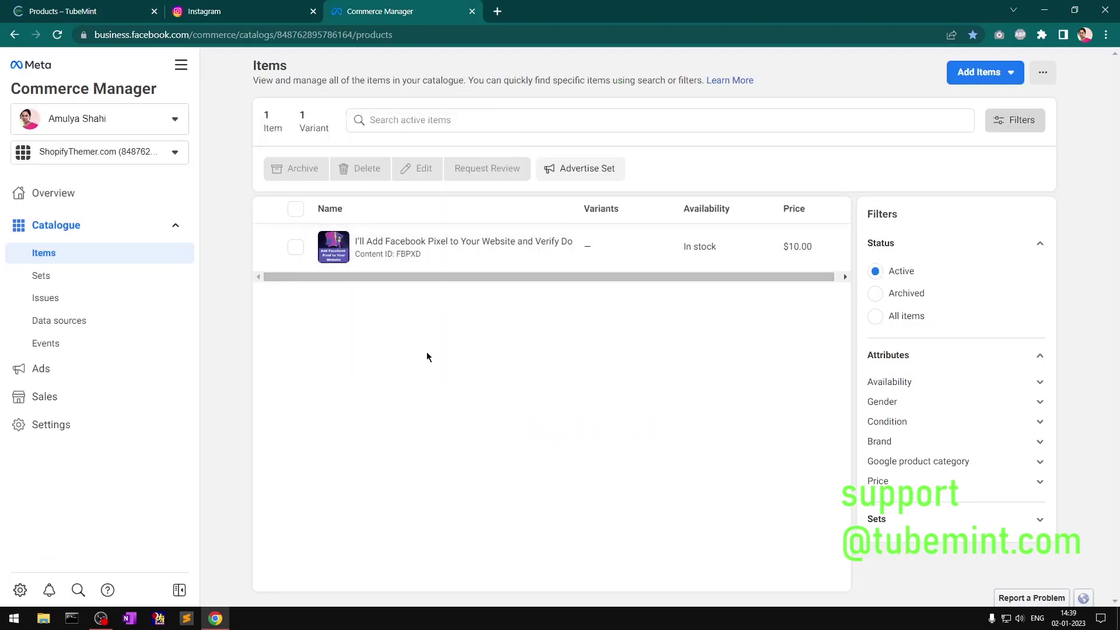
key(ctrl+1)
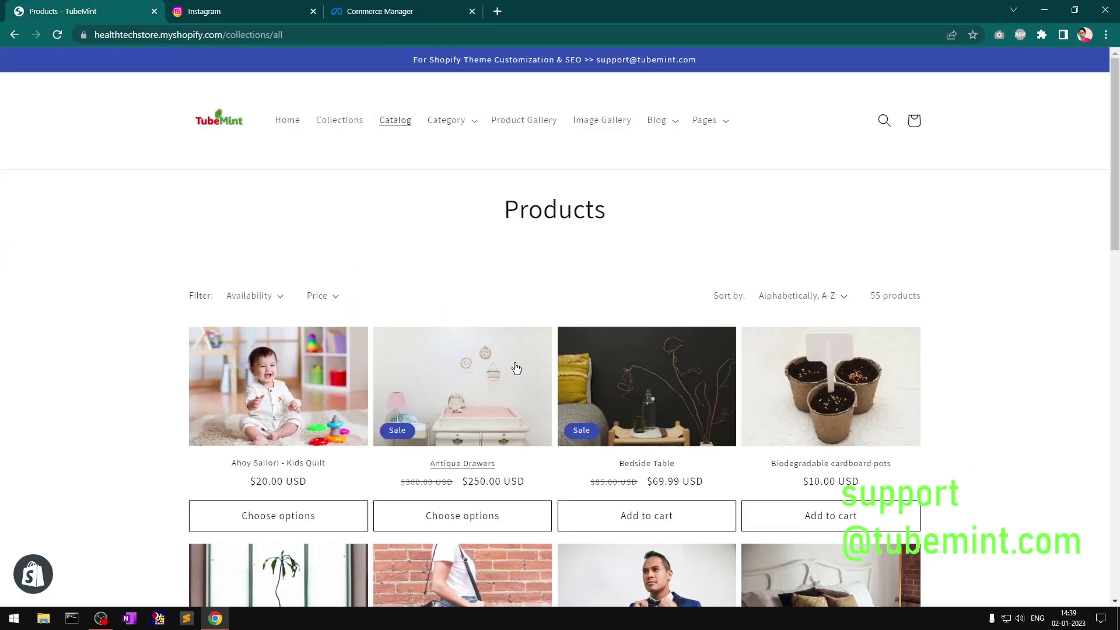
click(669, 444)
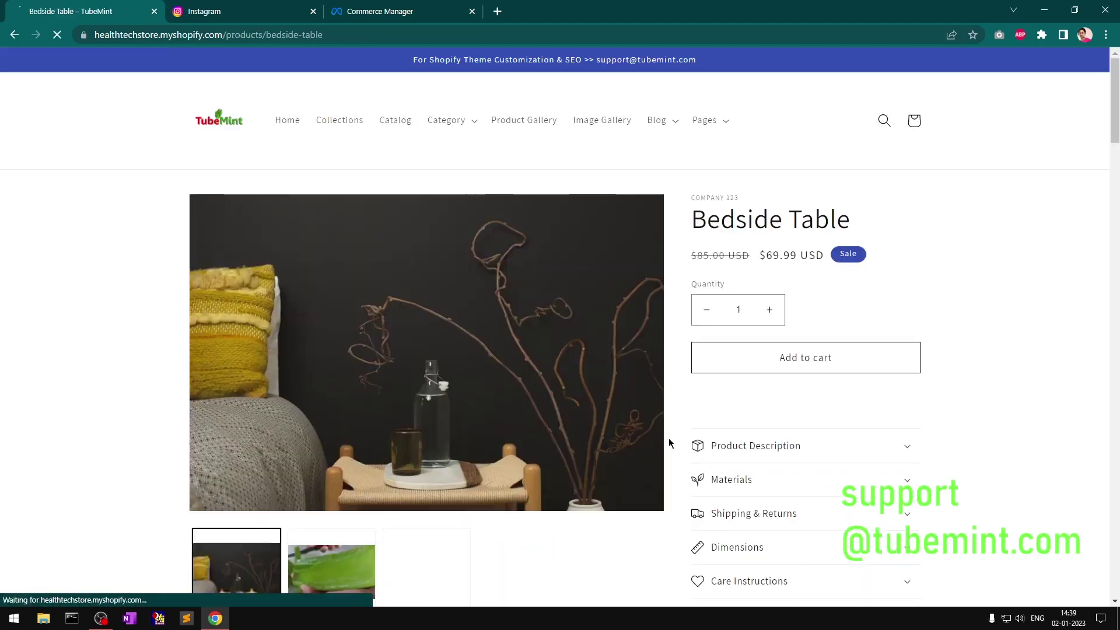
click(260, 36)
key(ctrl+c)
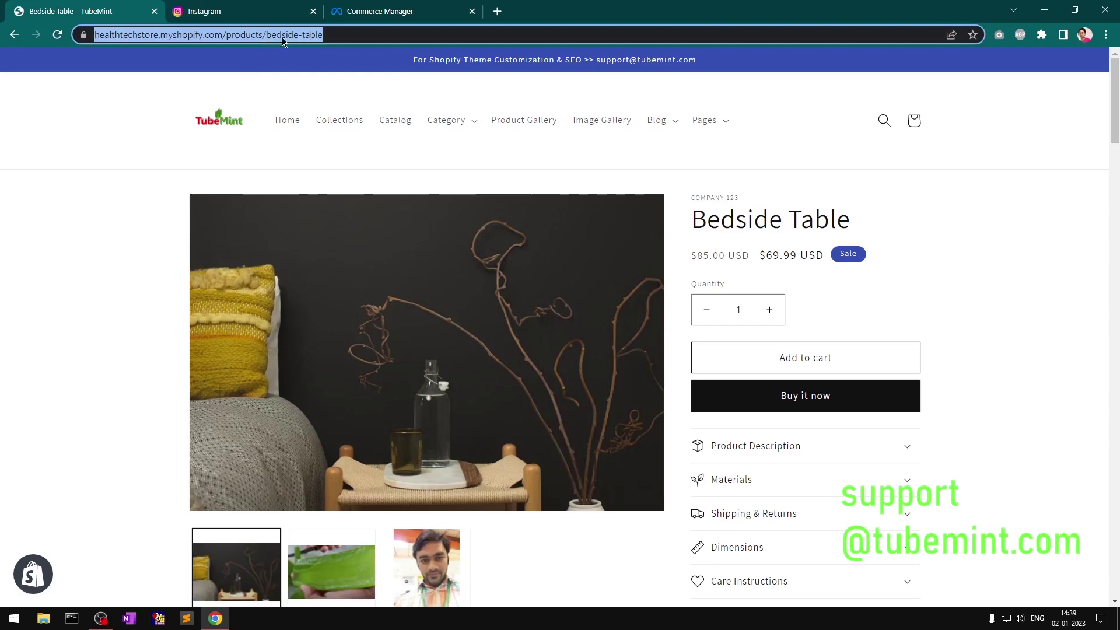
Open the Facebook microdata debug tool in a new browser tab
click(497, 12)
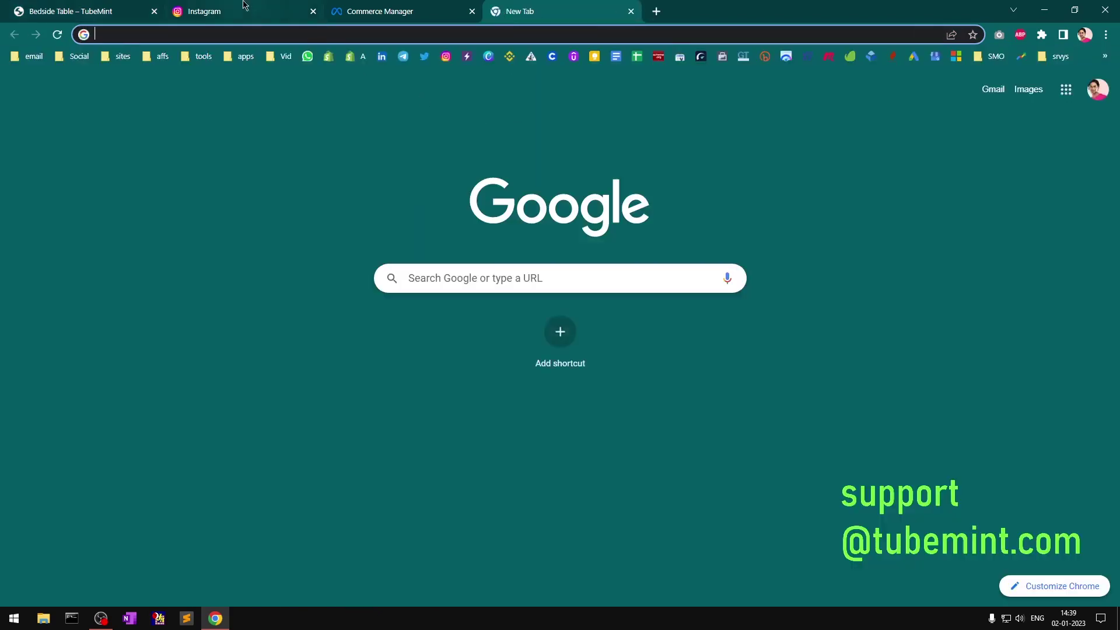
click(244, 5)
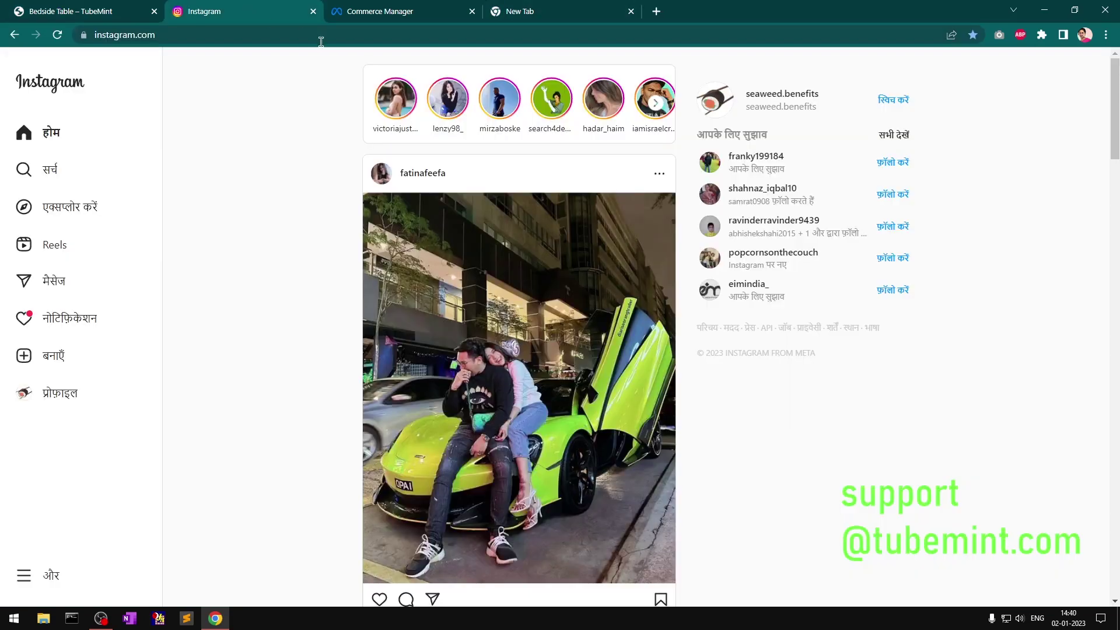
click(396, 4)
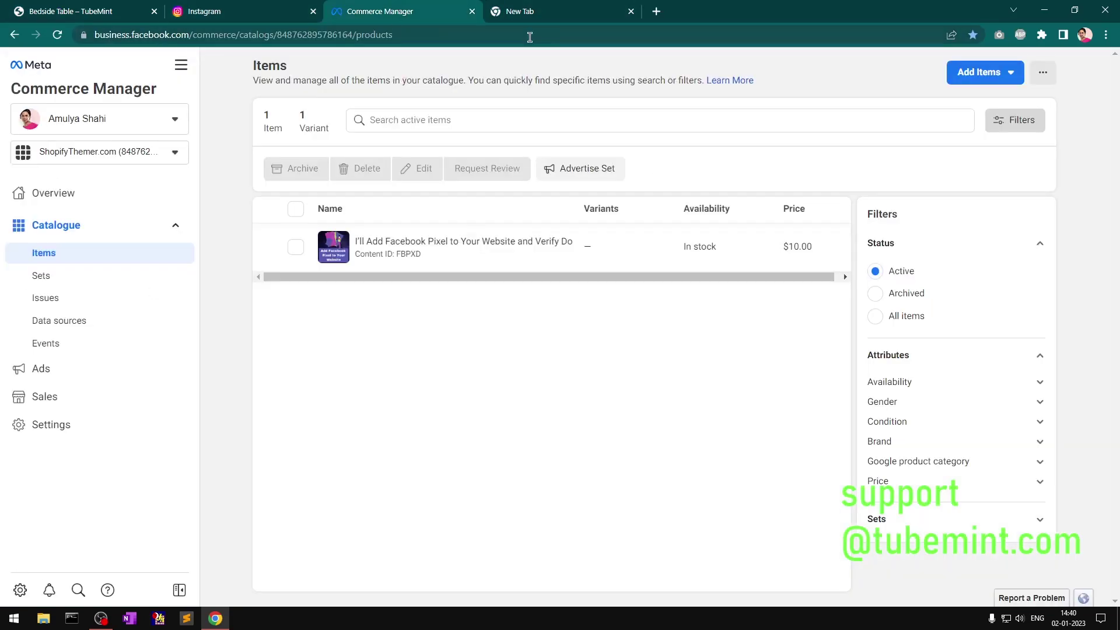
click(550, 4)
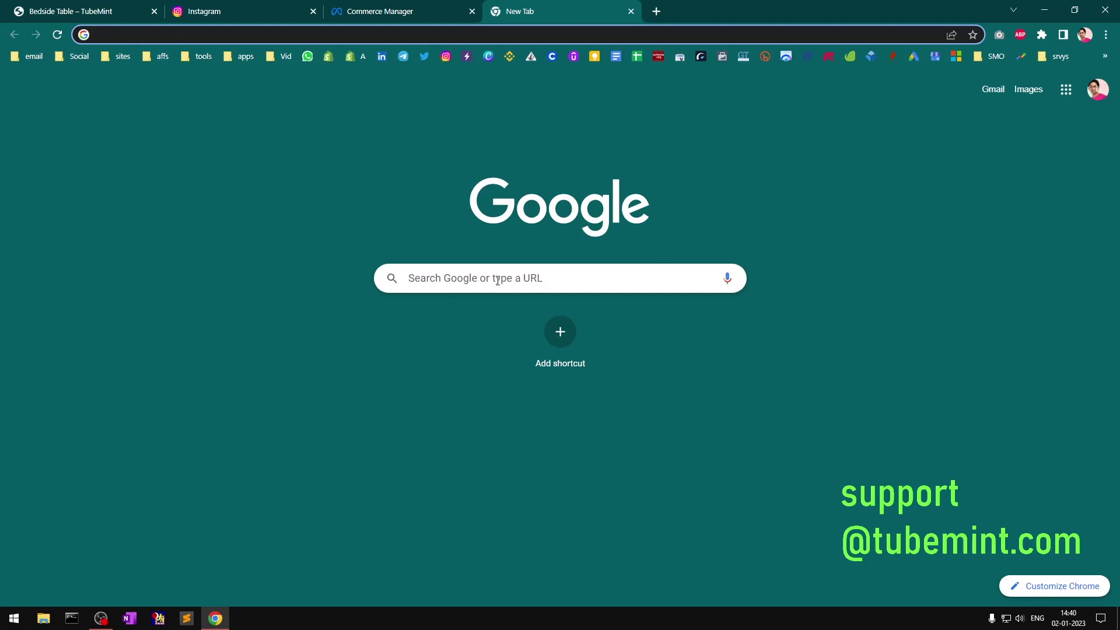
click(471, 191)
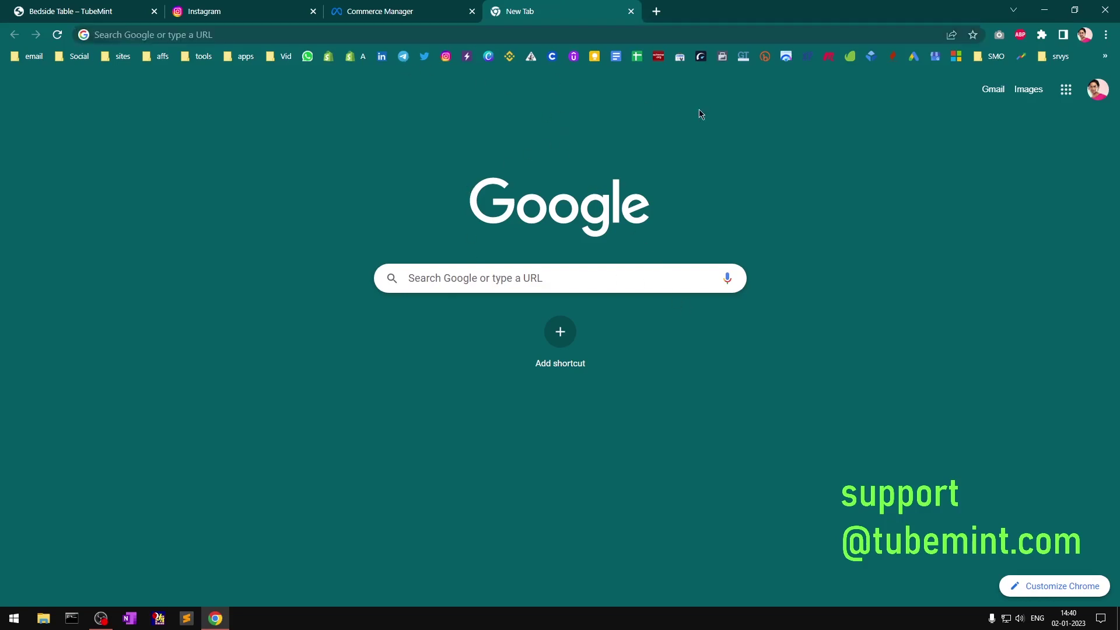
click(723, 56)
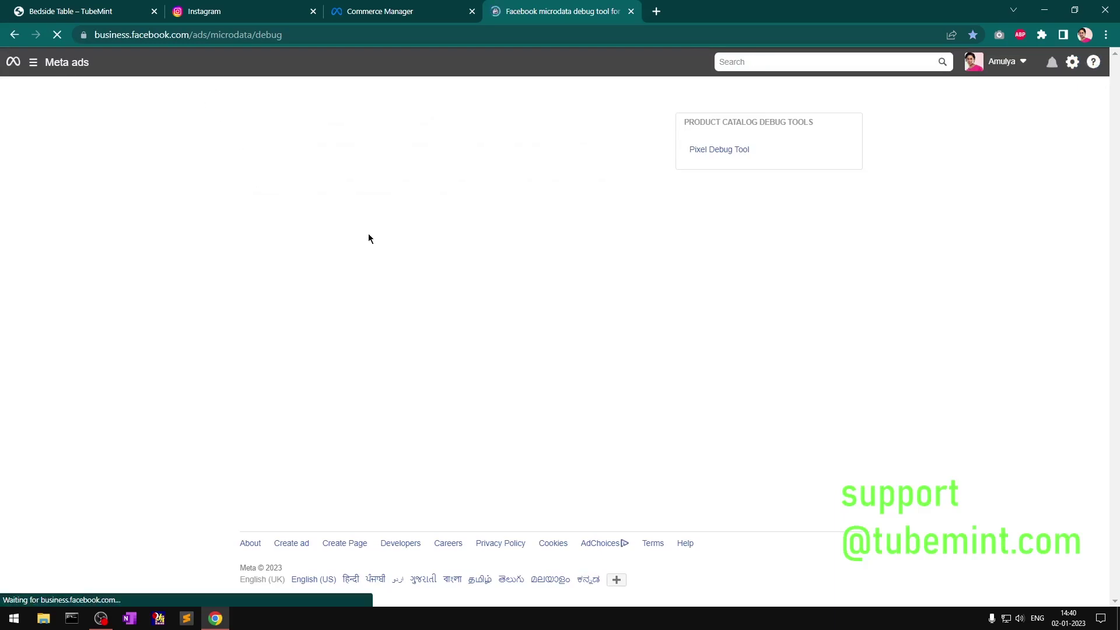
click(82, 11)
click(555, 11)
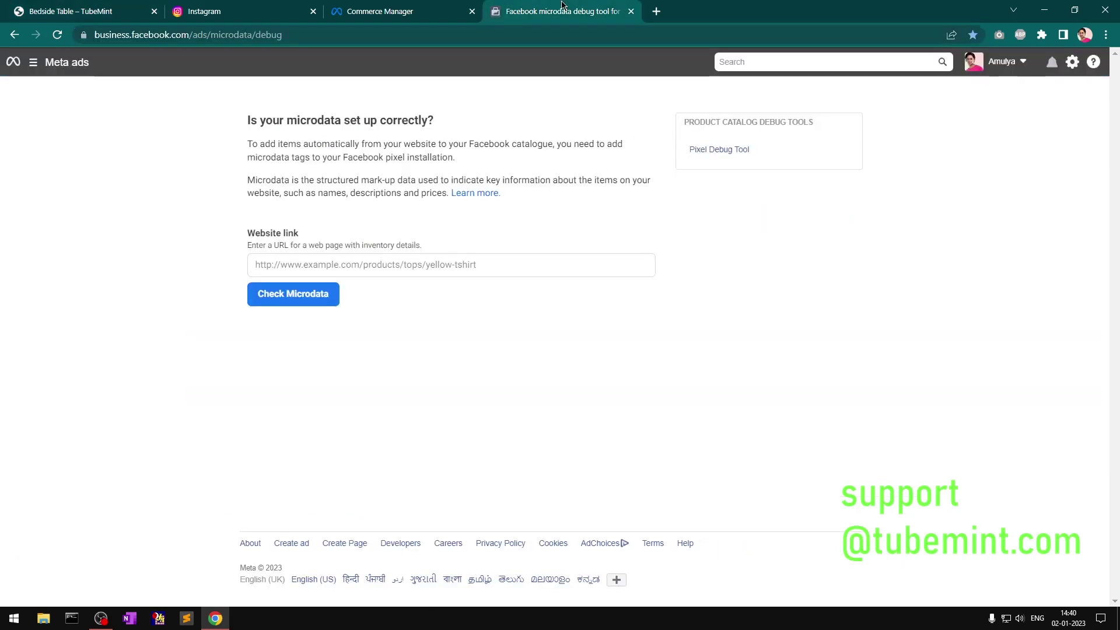
click(351, 266)
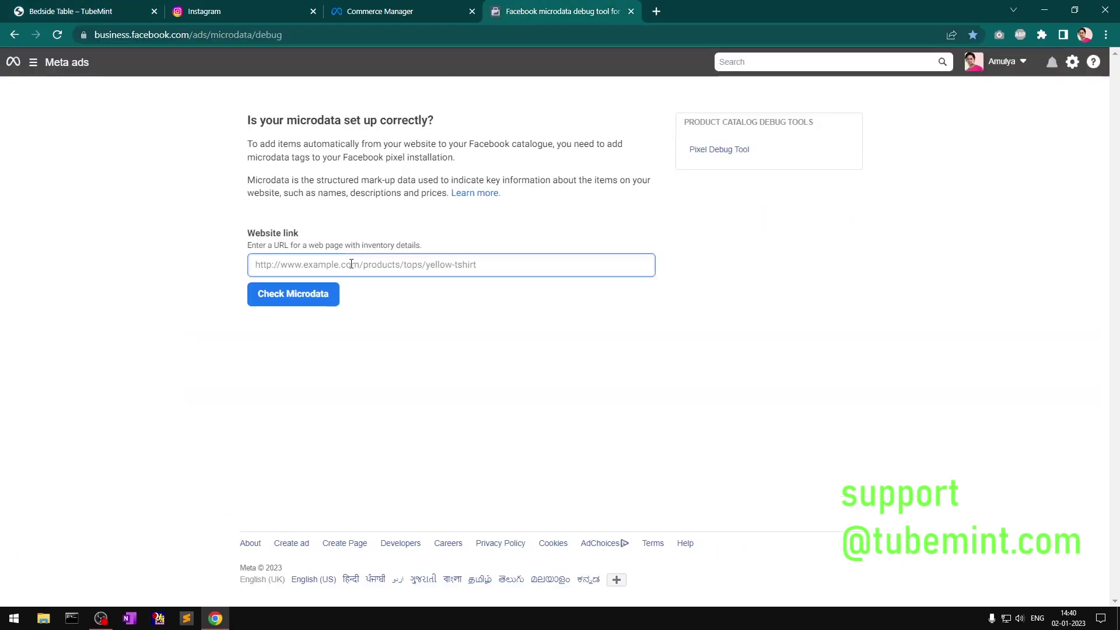
key(ctrl+v)
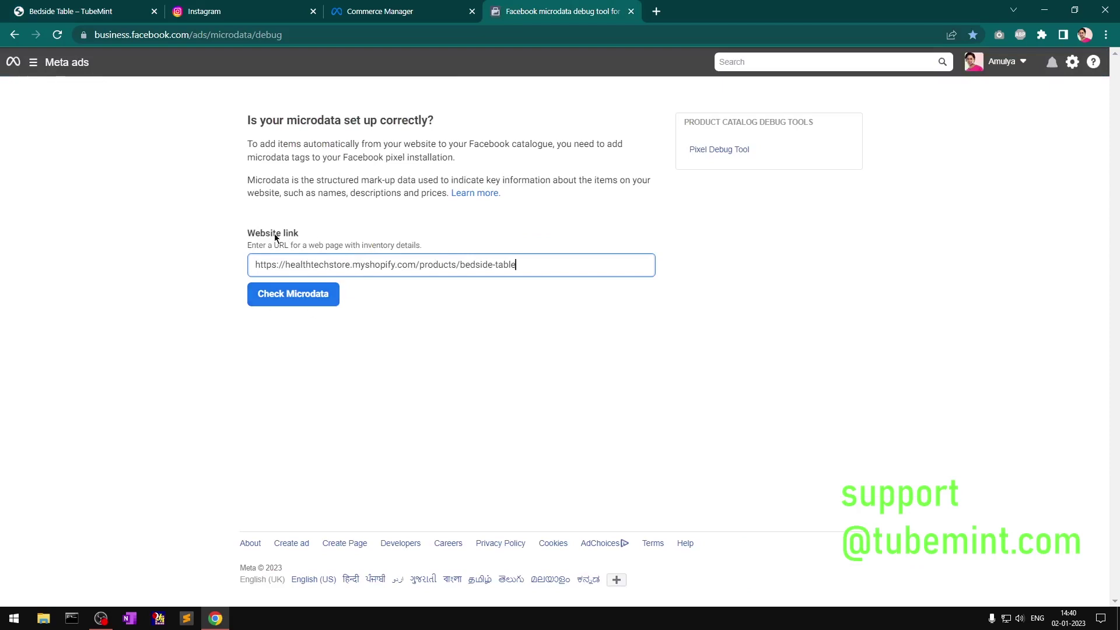
click(242, 234)
drag(242, 230, 343, 230)
click(226, 128)
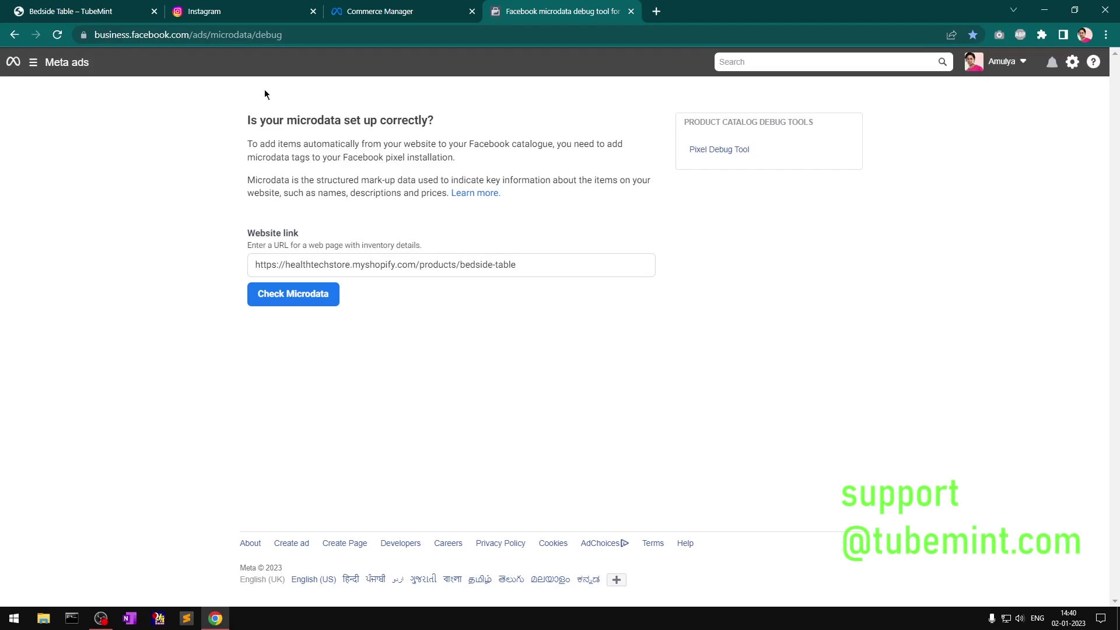
click(170, 34)
click(526, 265)
drag(561, 265, 216, 269)
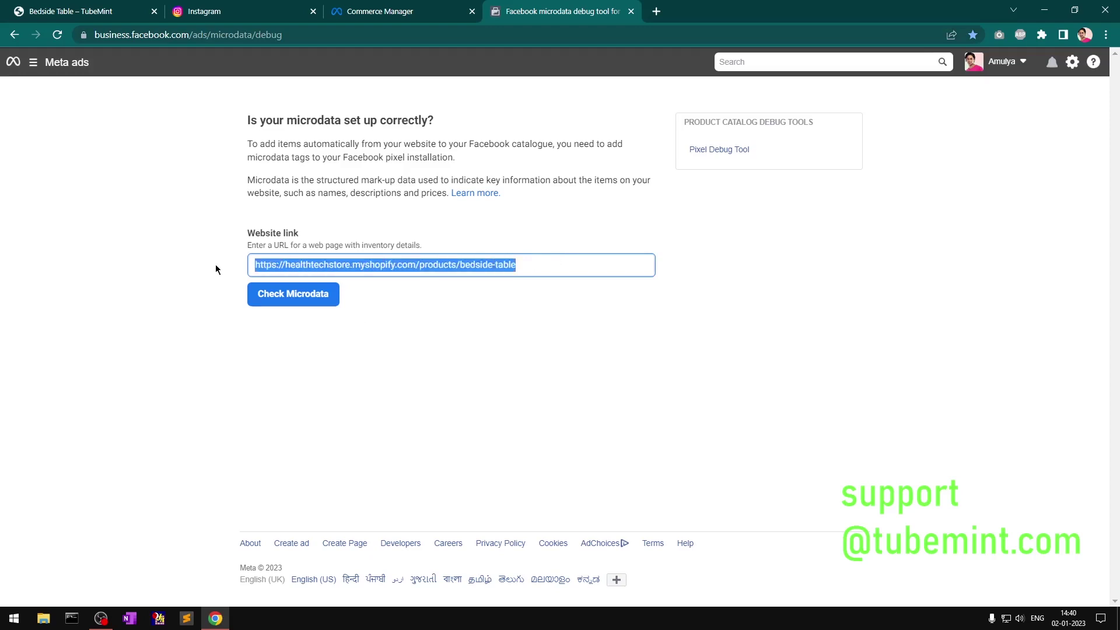
Enlarge the debug page and run the microdata check on the Bedside Table product link
key(ctrl+plus)
key(ctrl+plus)
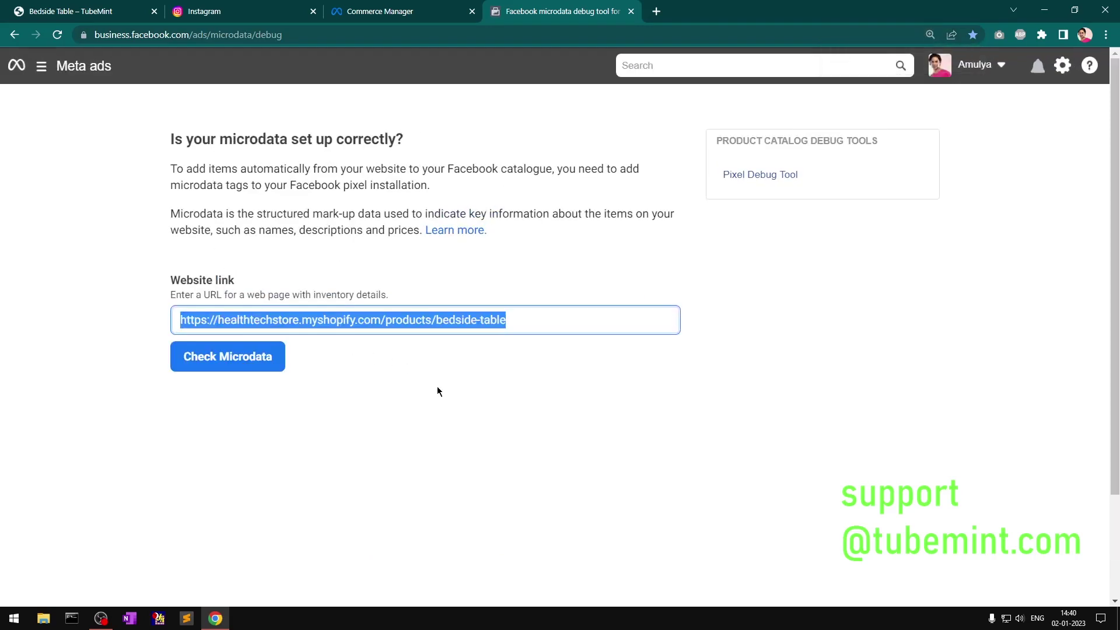
click(225, 357)
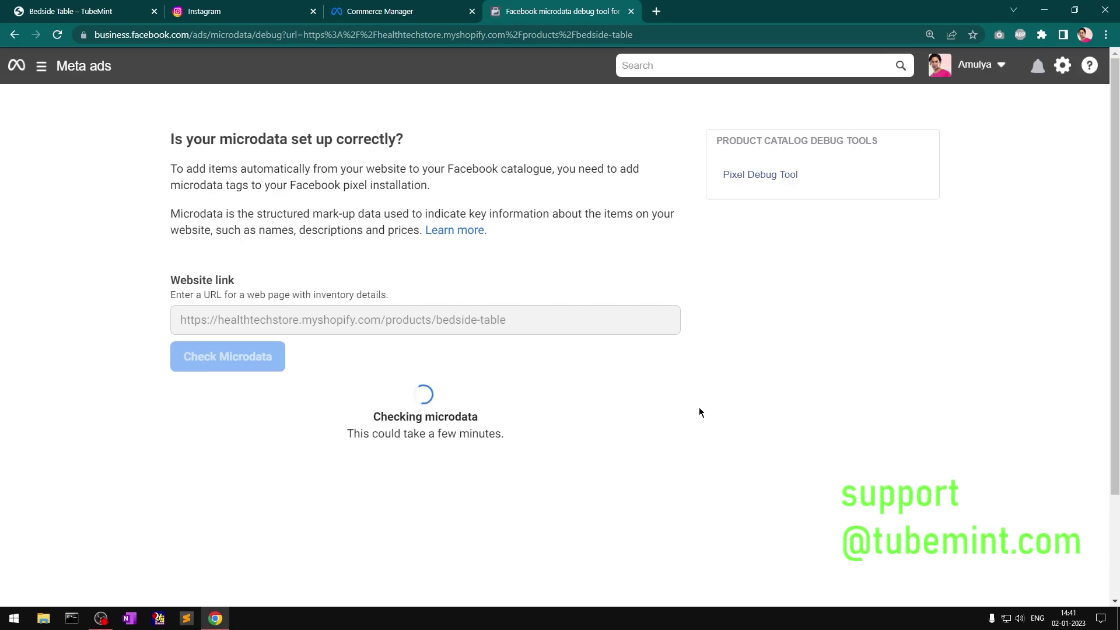
Review the microdata preview of the Bedside Table product and collapse its OpenGraph and JSON-LD sections
key(ctrl+minus)
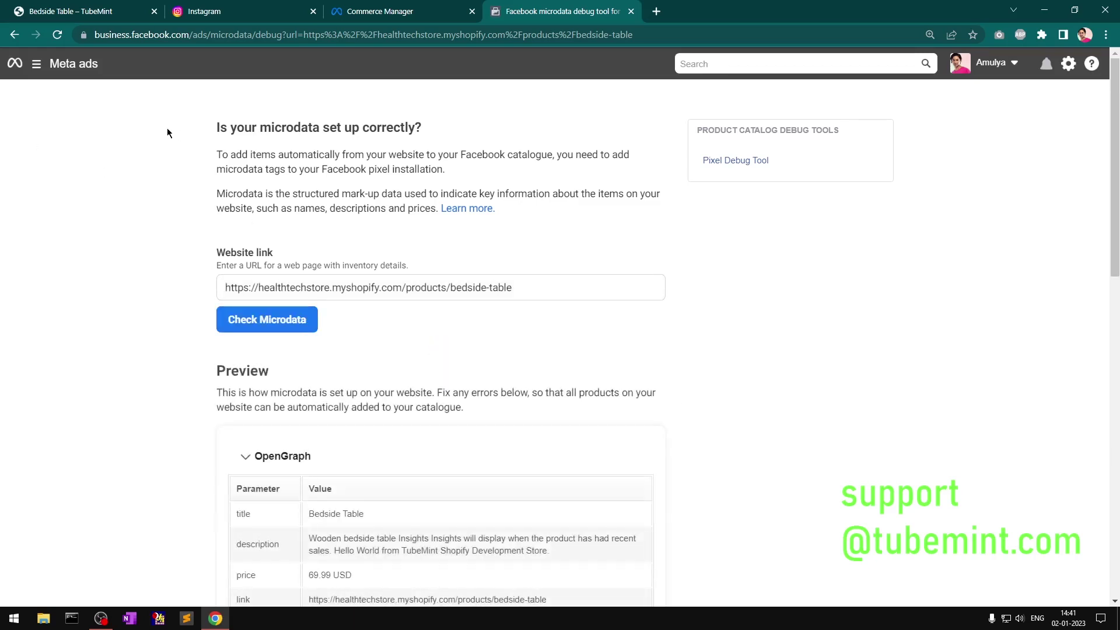
drag(167, 128, 607, 233)
click(615, 233)
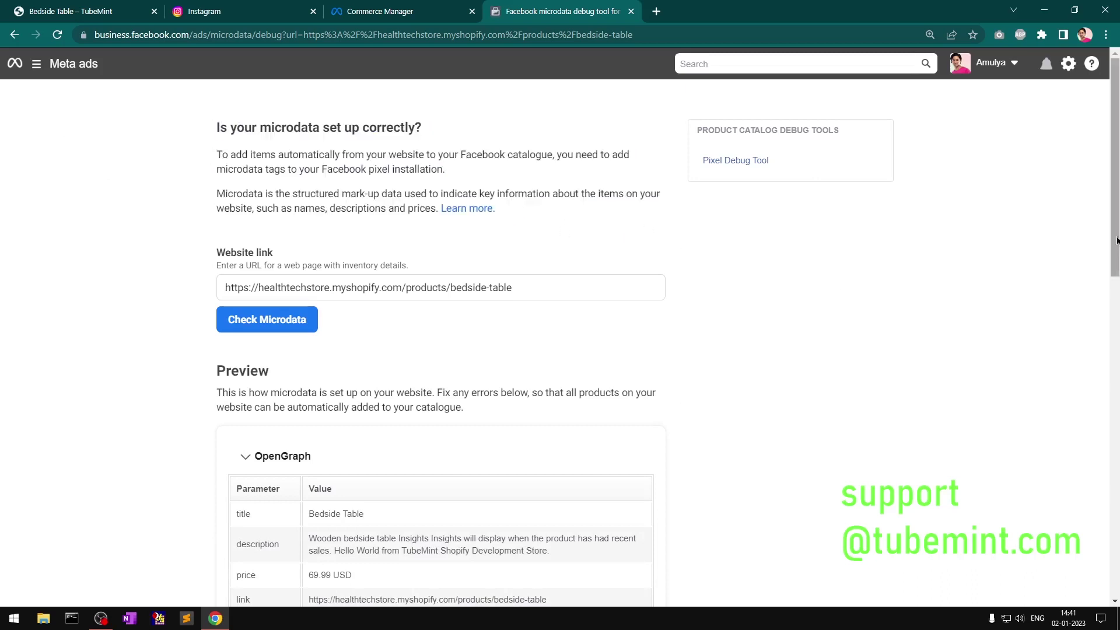
drag(1114, 225, 1118, 456)
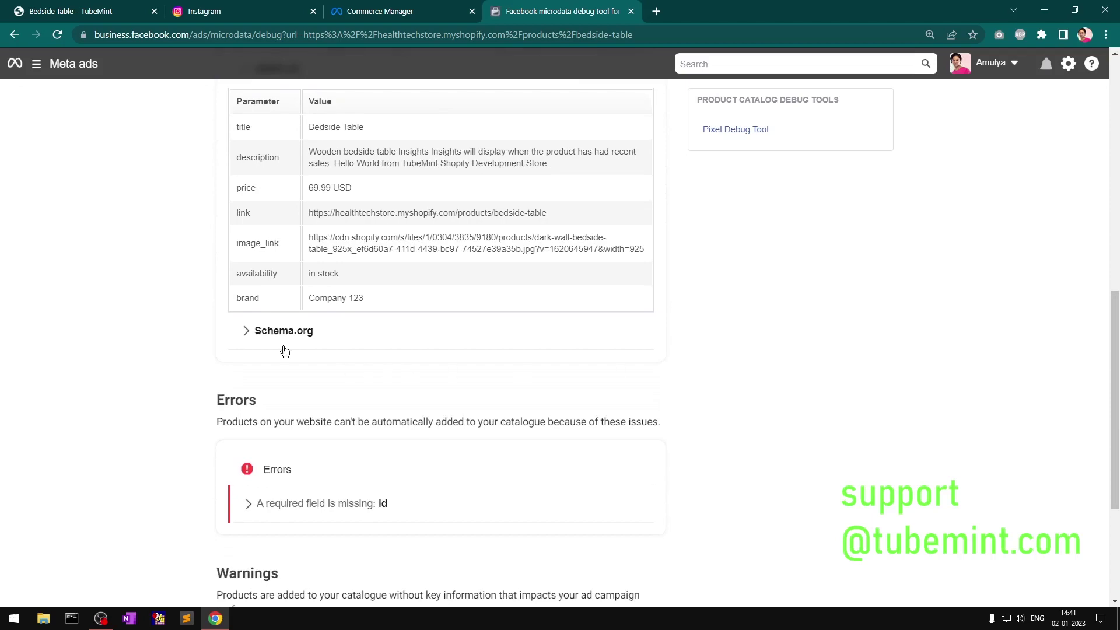
scroll(447, 366, up, 8)
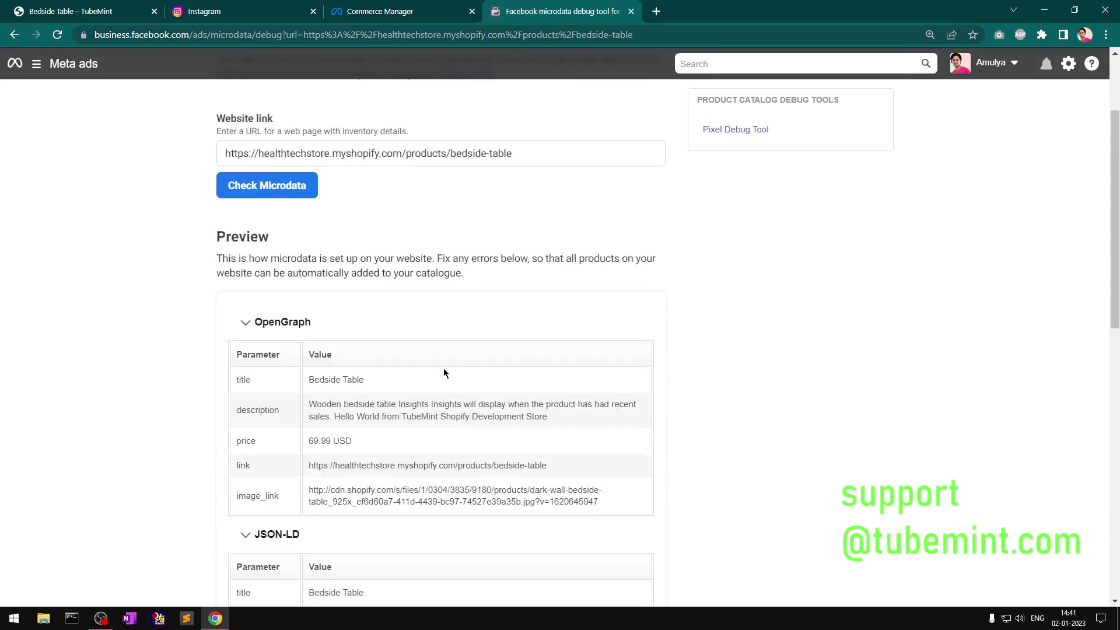
click(245, 322)
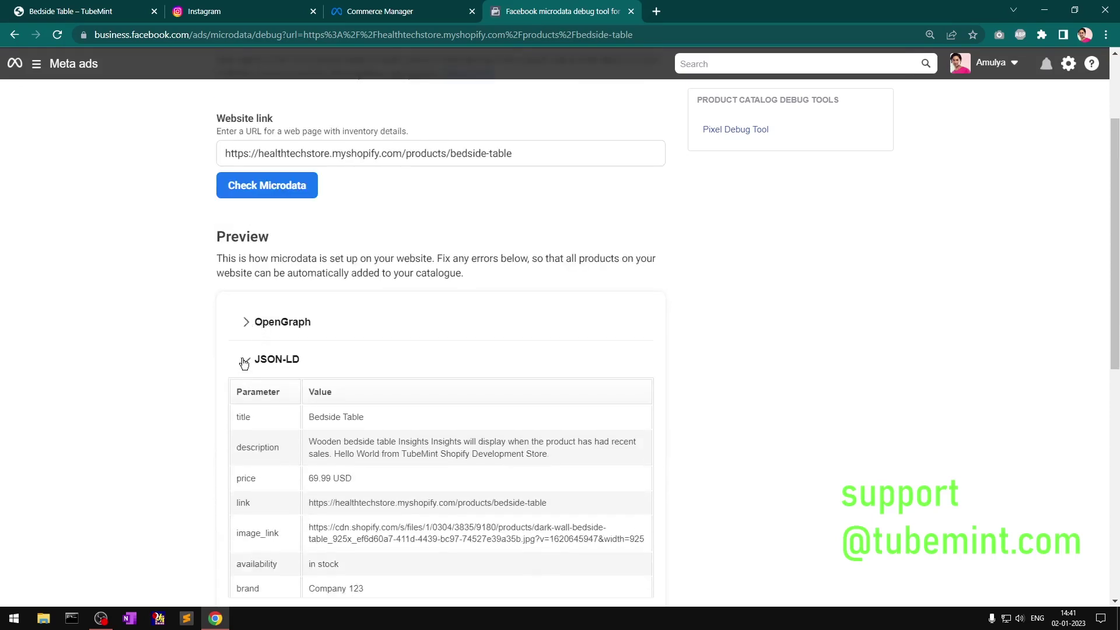
click(245, 362)
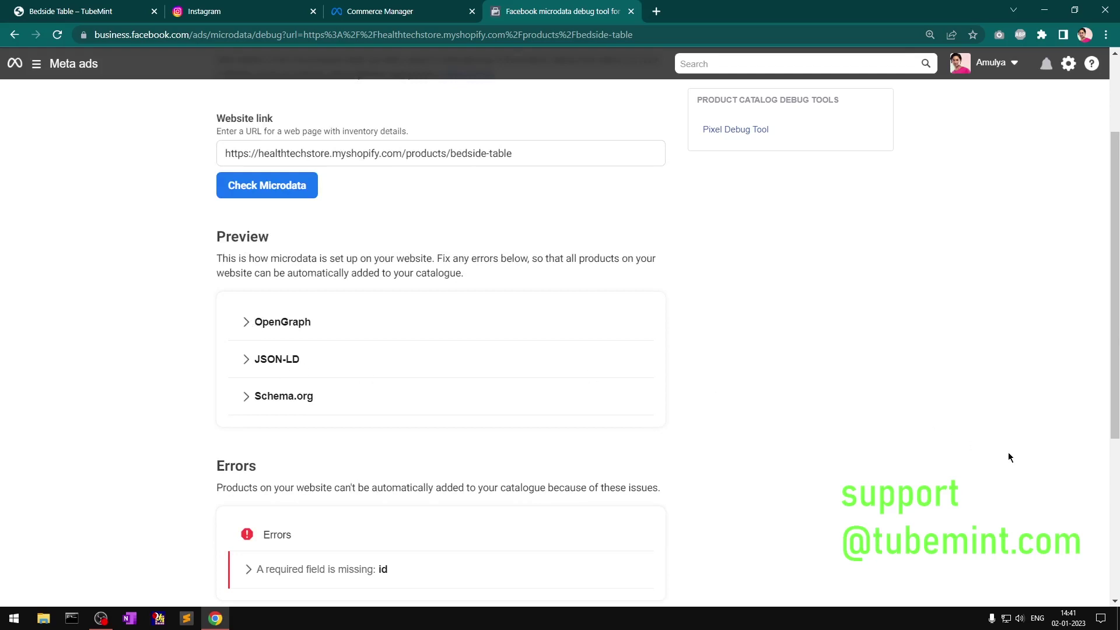
Examine the Errors and Warnings sections of the microdata report, including the google_product_category entry
drag(1114, 369, 1115, 526)
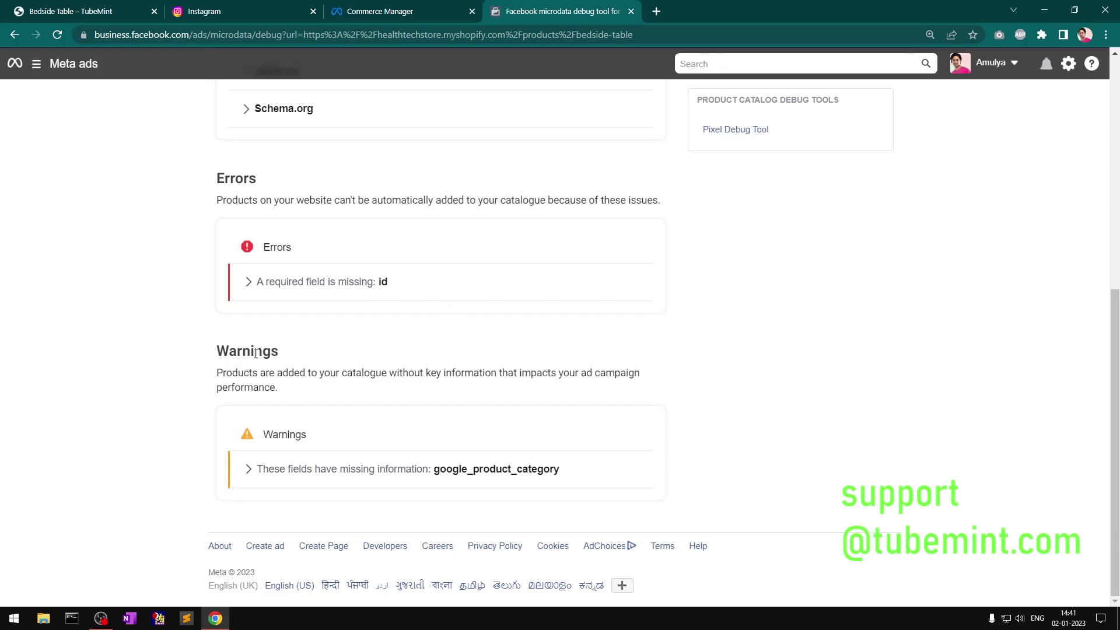
double_click(219, 179)
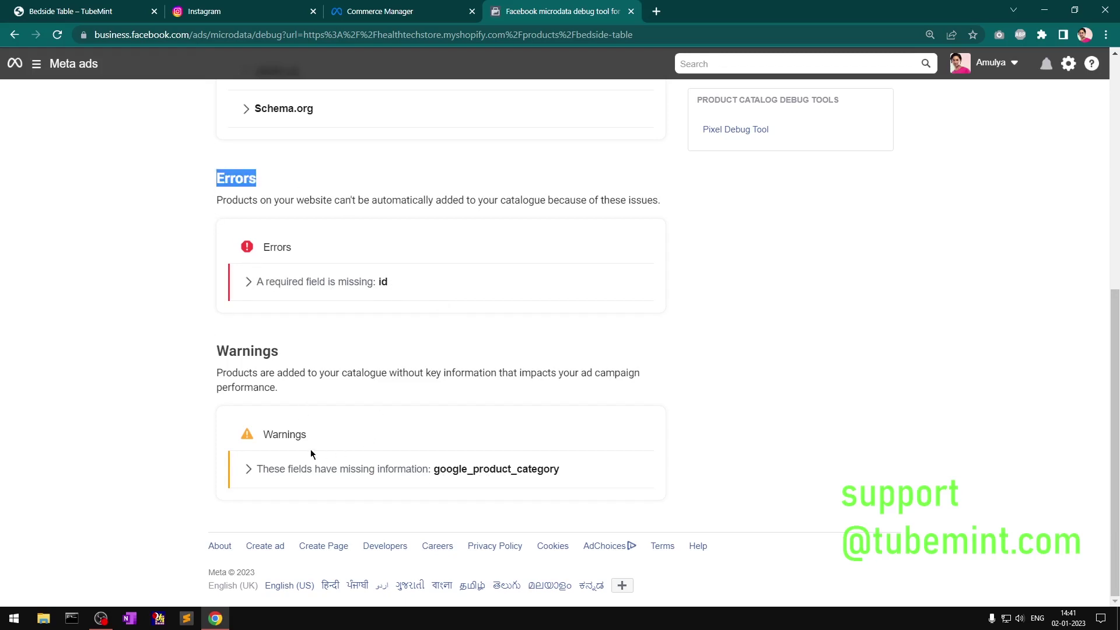
drag(212, 352, 289, 388)
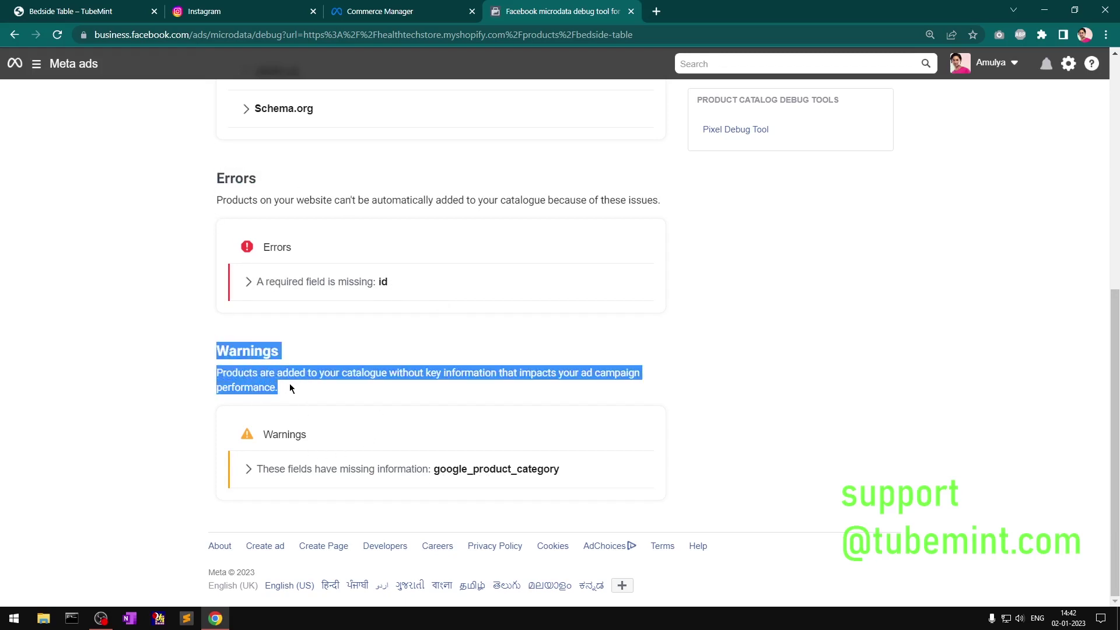
click(358, 391)
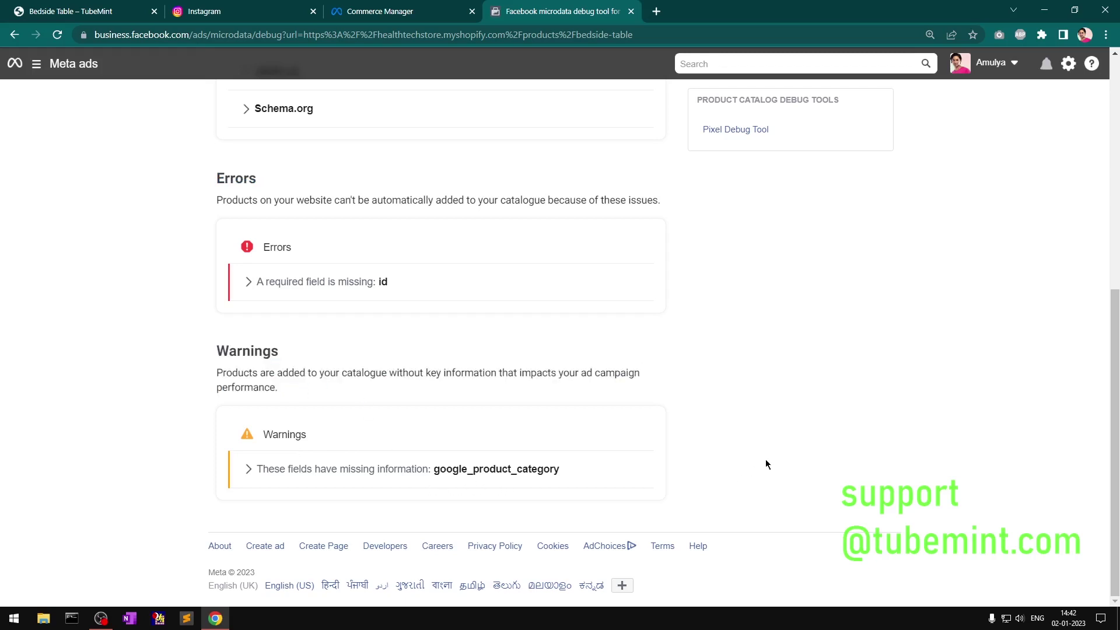
click(246, 473)
click(246, 472)
Return to the Bedside Table product page and select the products/bedside-table part of its address
click(115, 9)
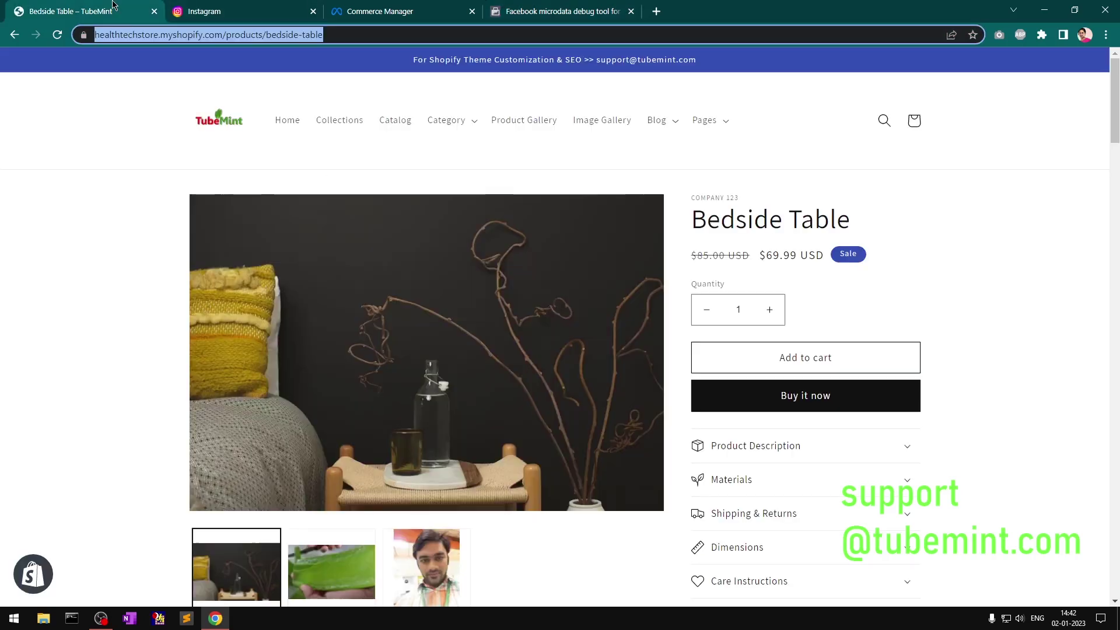
click(167, 95)
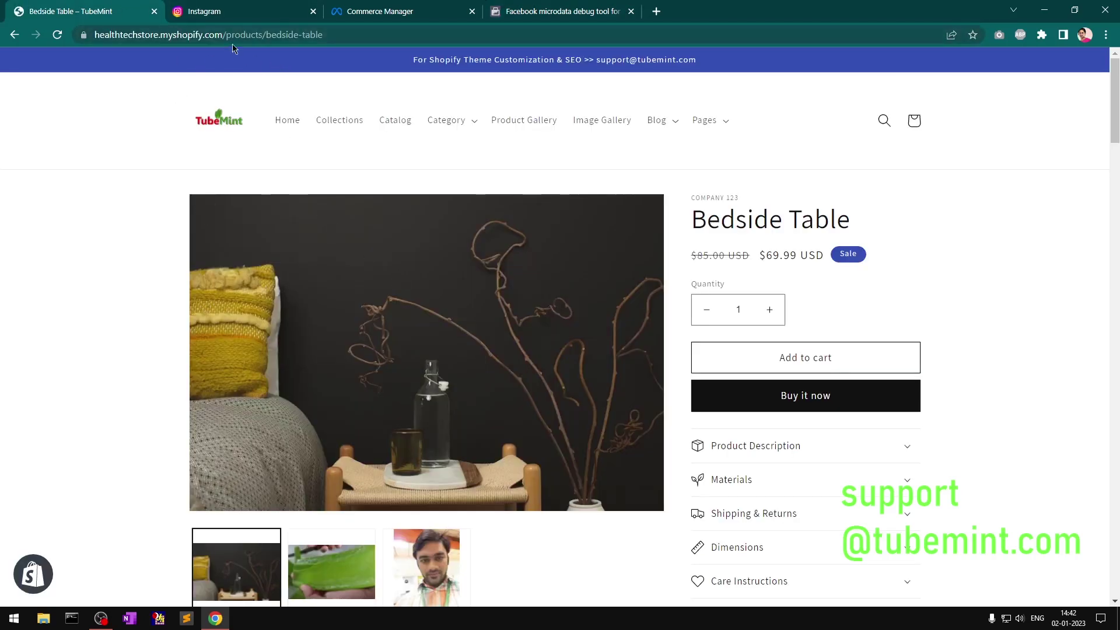
drag(227, 35, 443, 33)
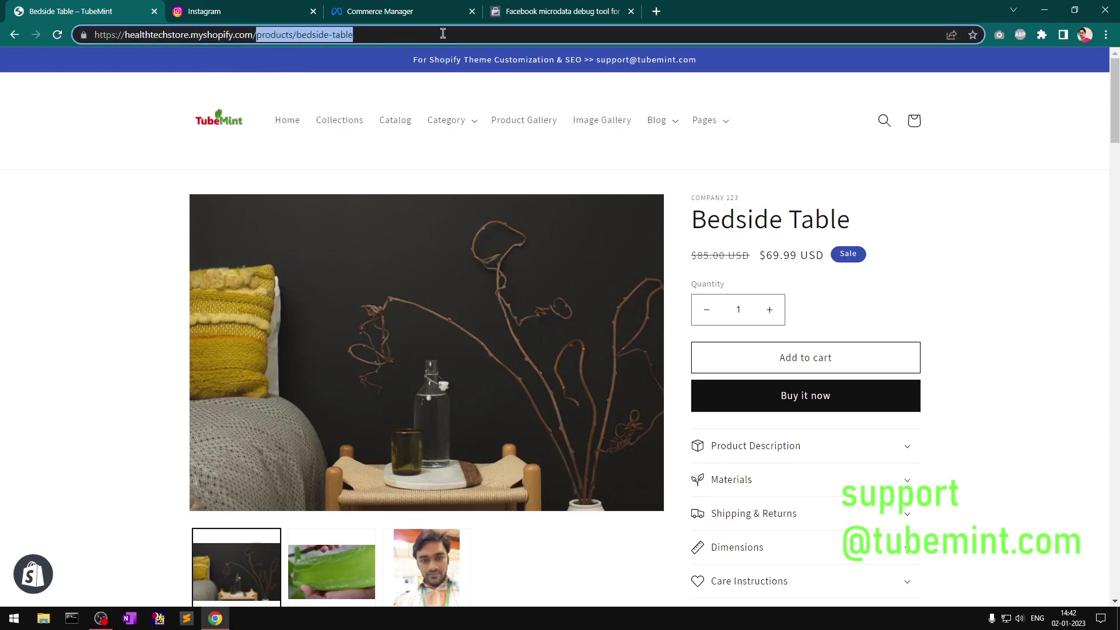
Go to the store's /admin address and open the meta-microdata-tags app, dismissing the store transfer notice
text(adm)
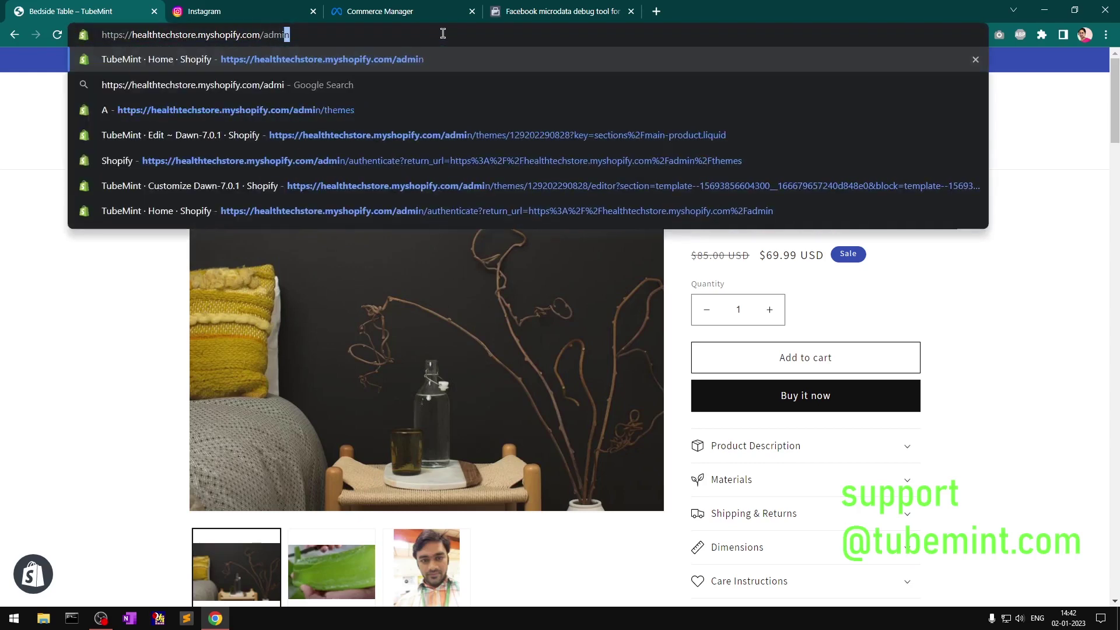
key(Return)
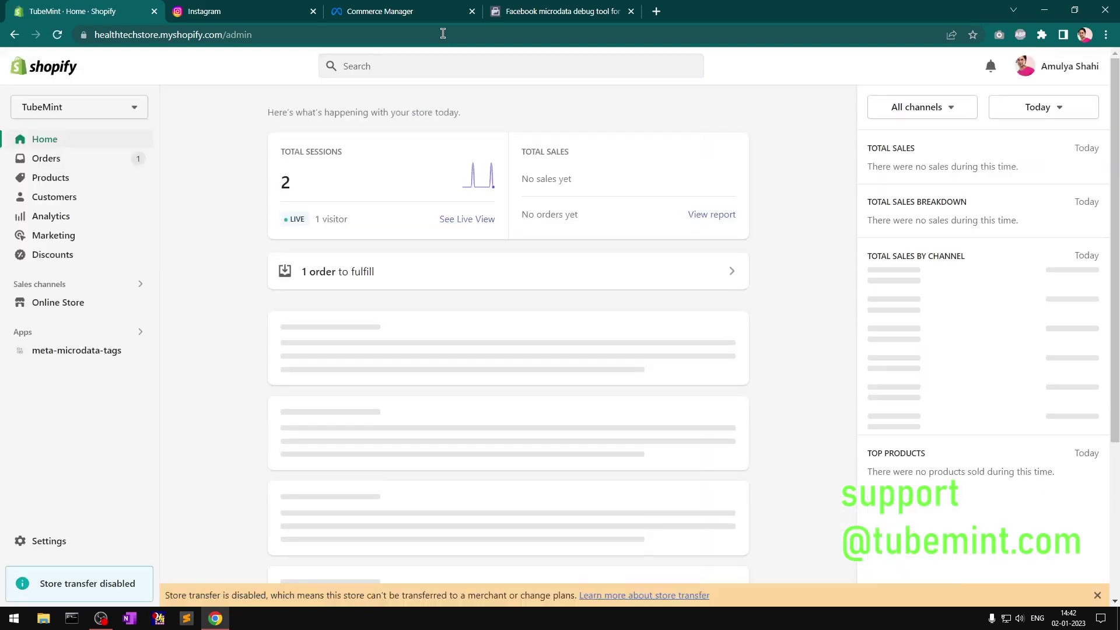
click(118, 357)
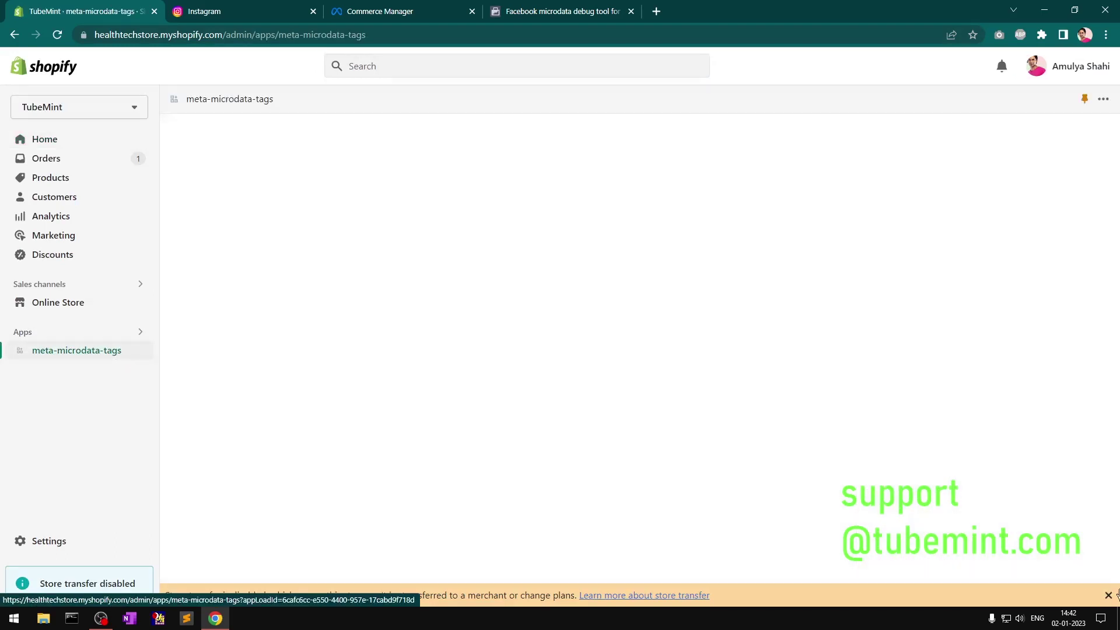
click(1109, 596)
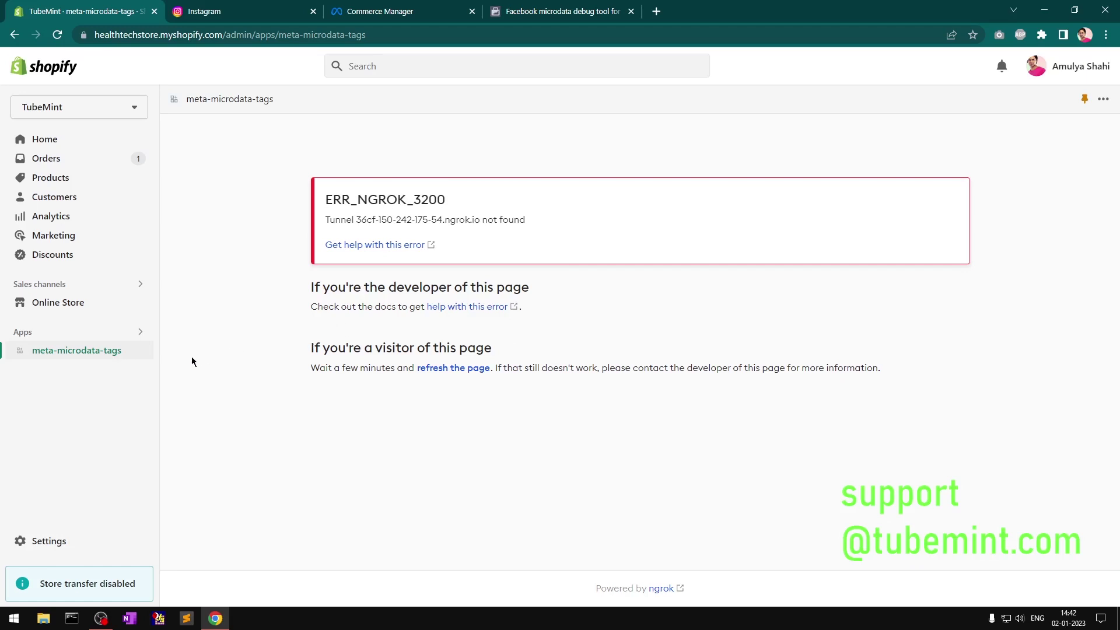
Publish the Dawn image upload theme from the online store's theme library
click(54, 303)
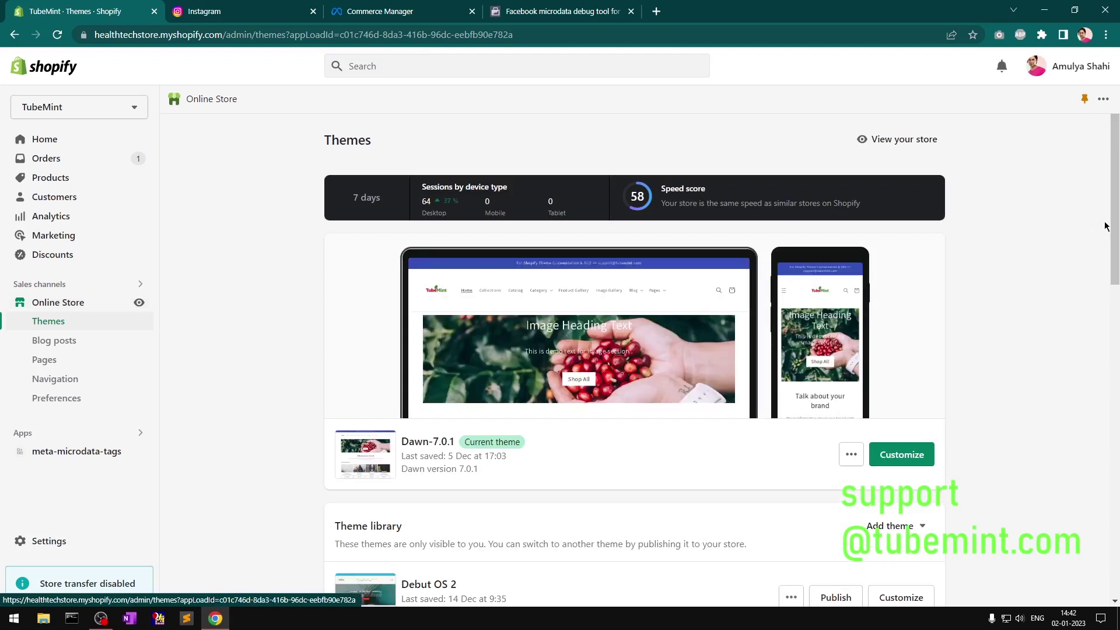
scroll(1106, 226, down, 4)
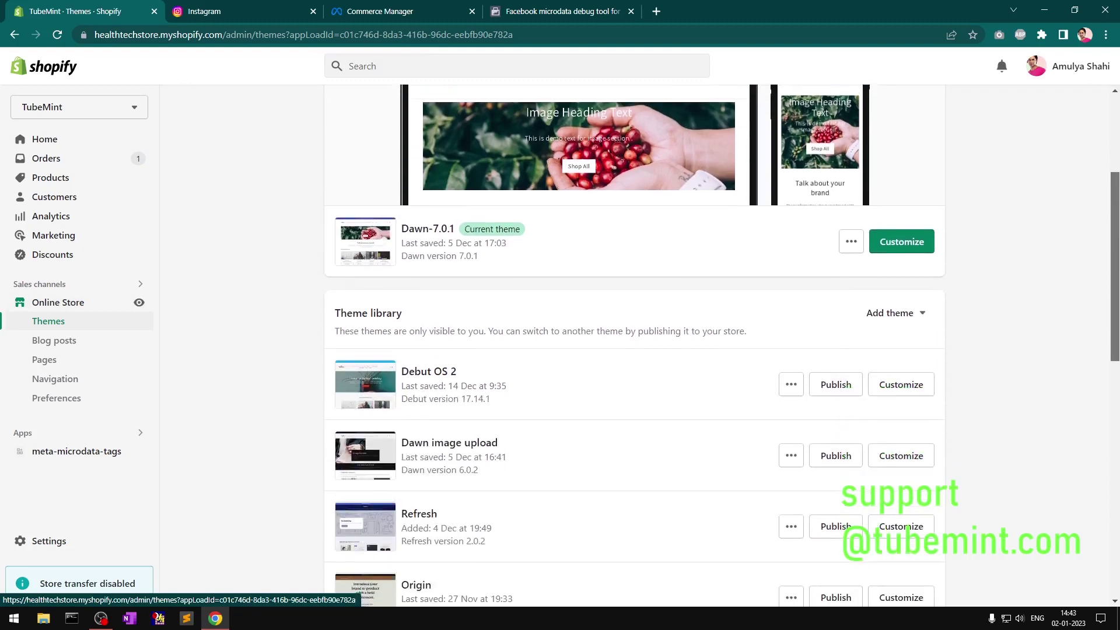
scroll(635, 344, down, 2)
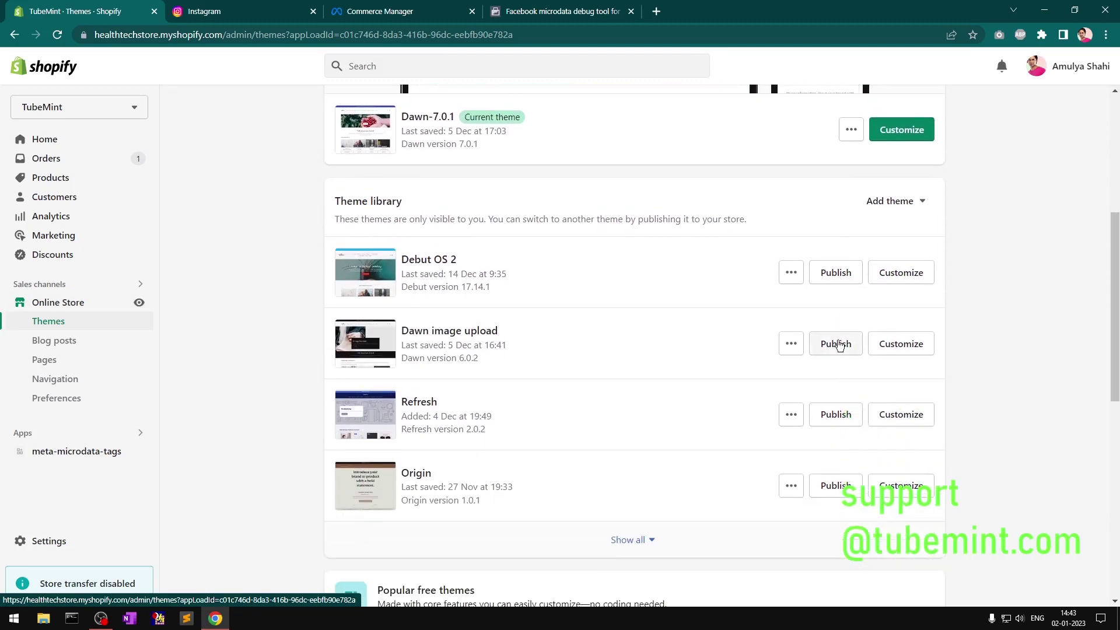
click(826, 348)
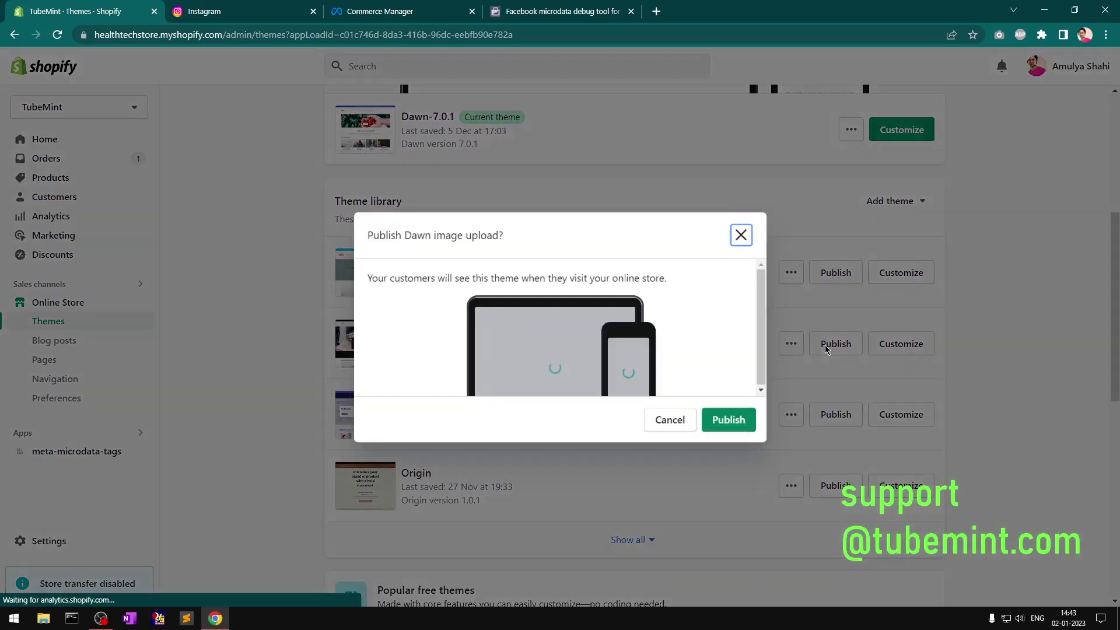
click(730, 420)
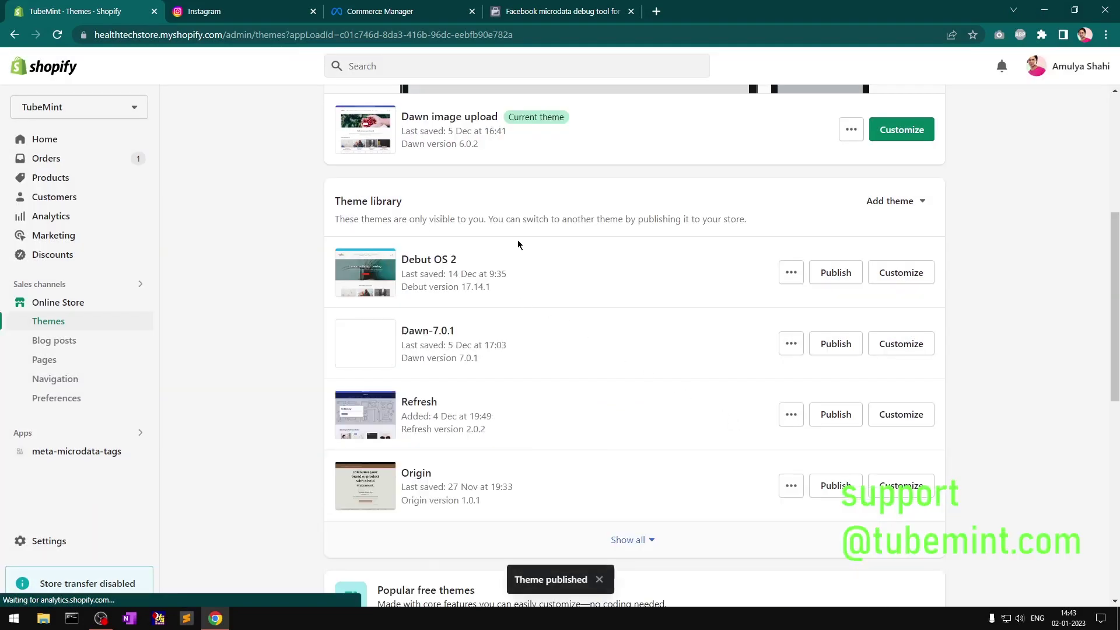
scroll(440, 184, up, 5)
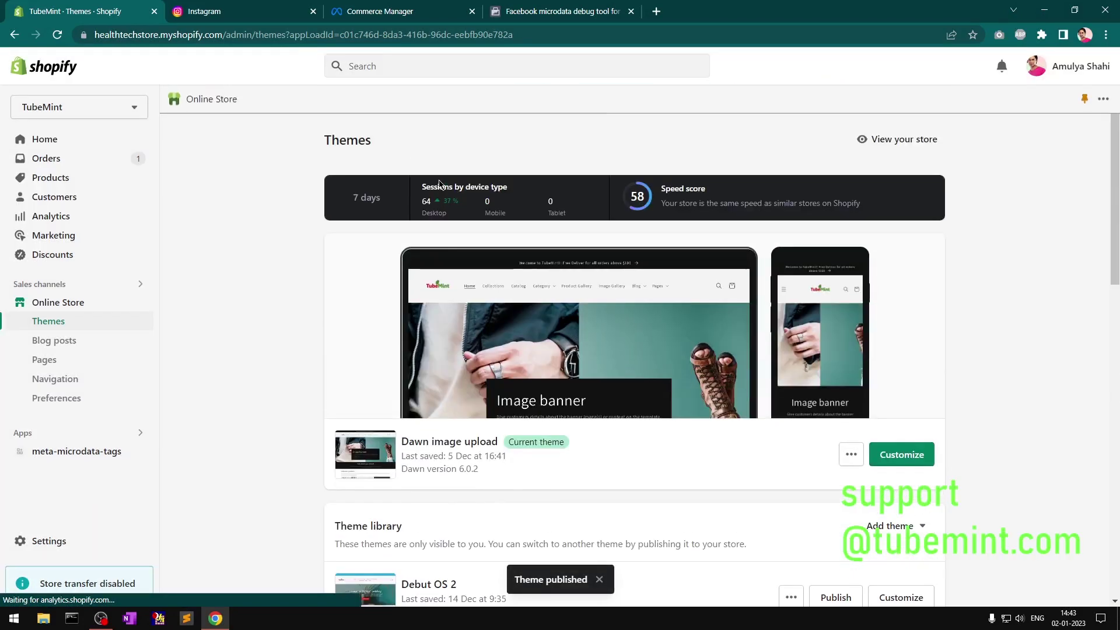
Return to the Facebook microdata debug tool and rerun the check on the products/bedside-table link
click(560, 12)
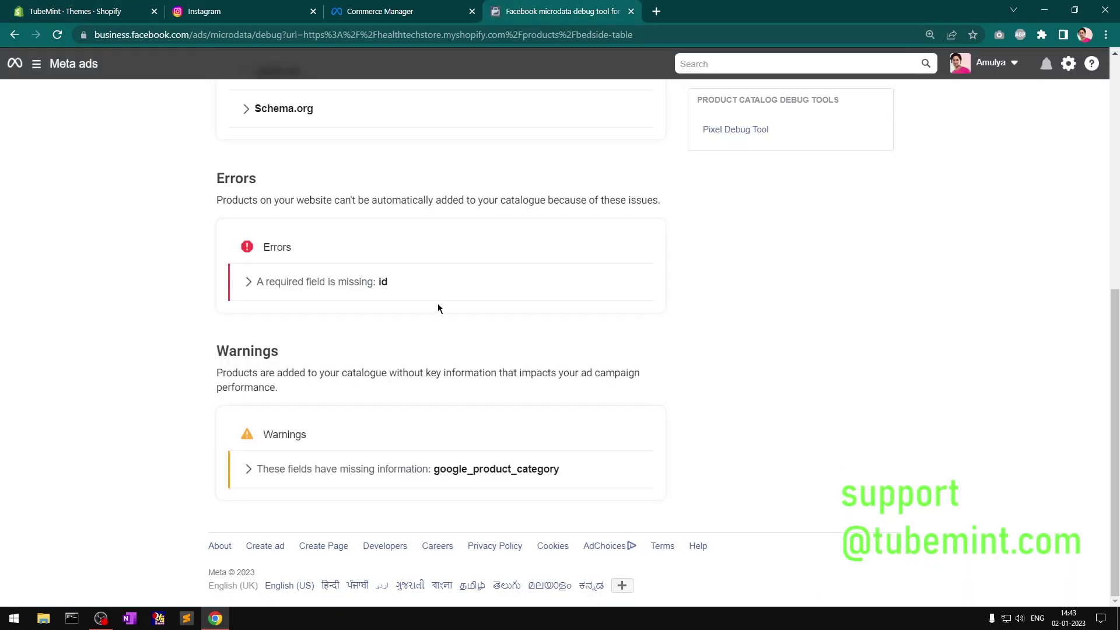
scroll(446, 306, up, 7)
click(385, 11)
click(560, 11)
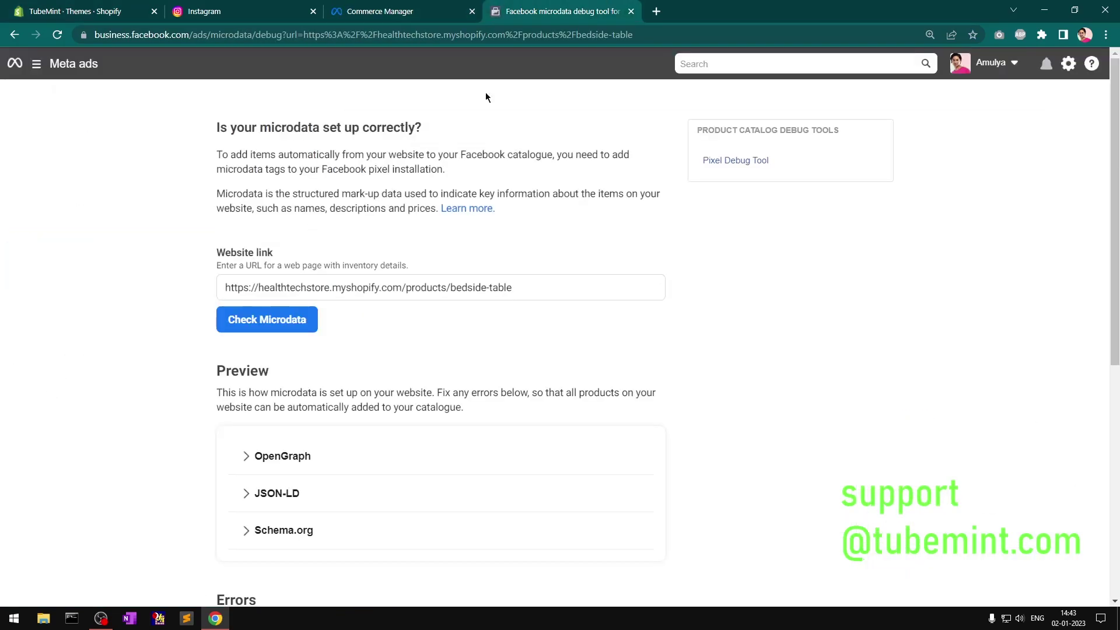
click(294, 333)
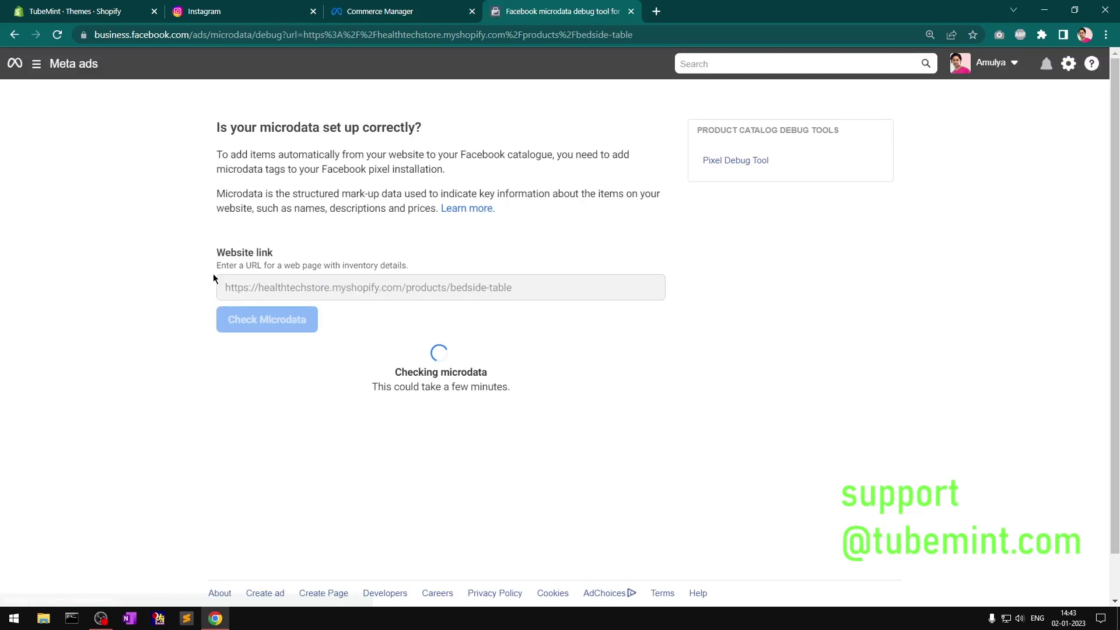
View the online store from the Shopify themes page and open the Ahoy Sailor! - Kids Quilt product from its catalog
click(117, 11)
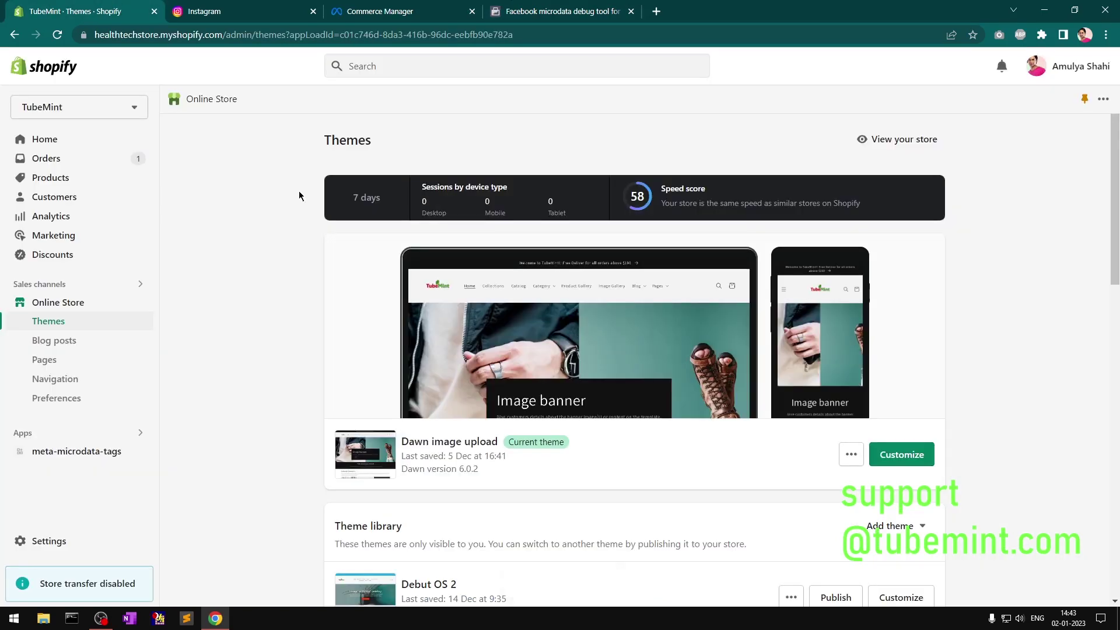
click(884, 143)
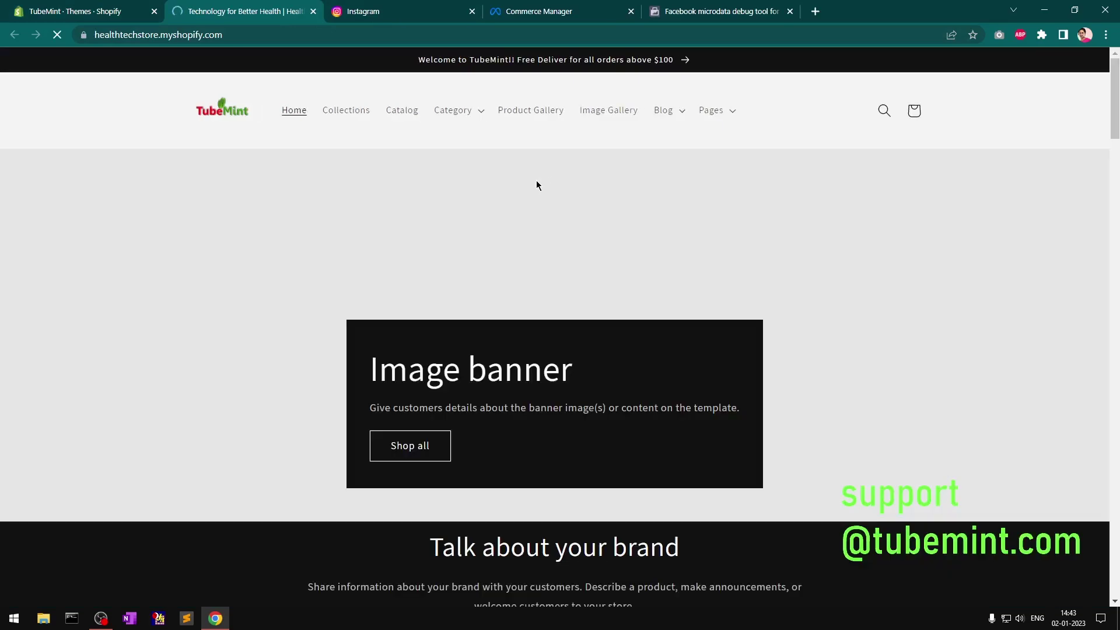
click(393, 112)
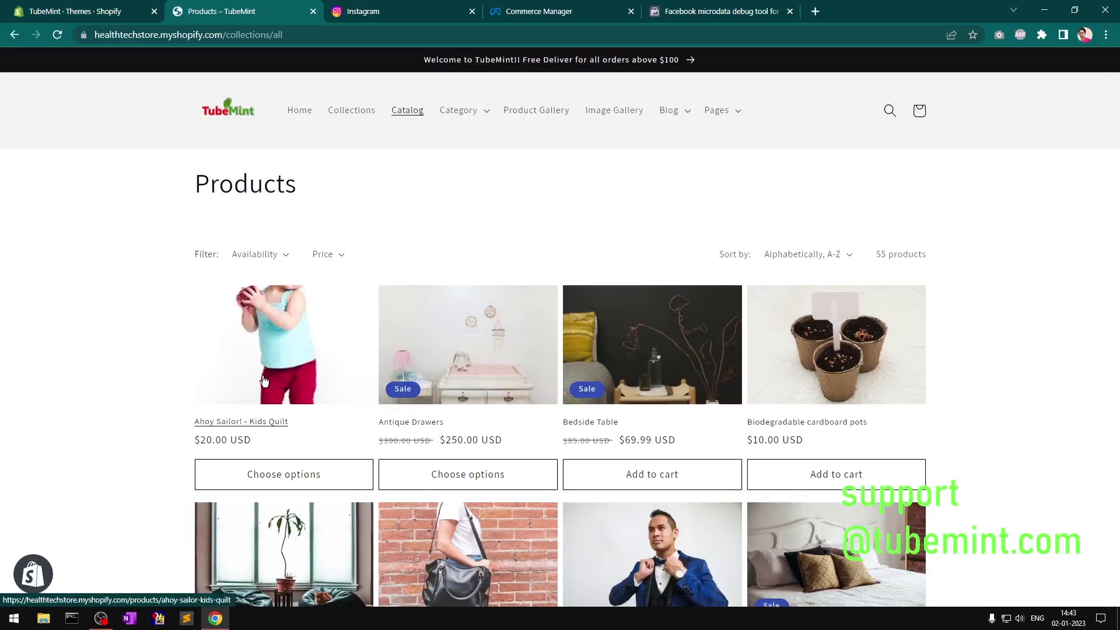
click(264, 380)
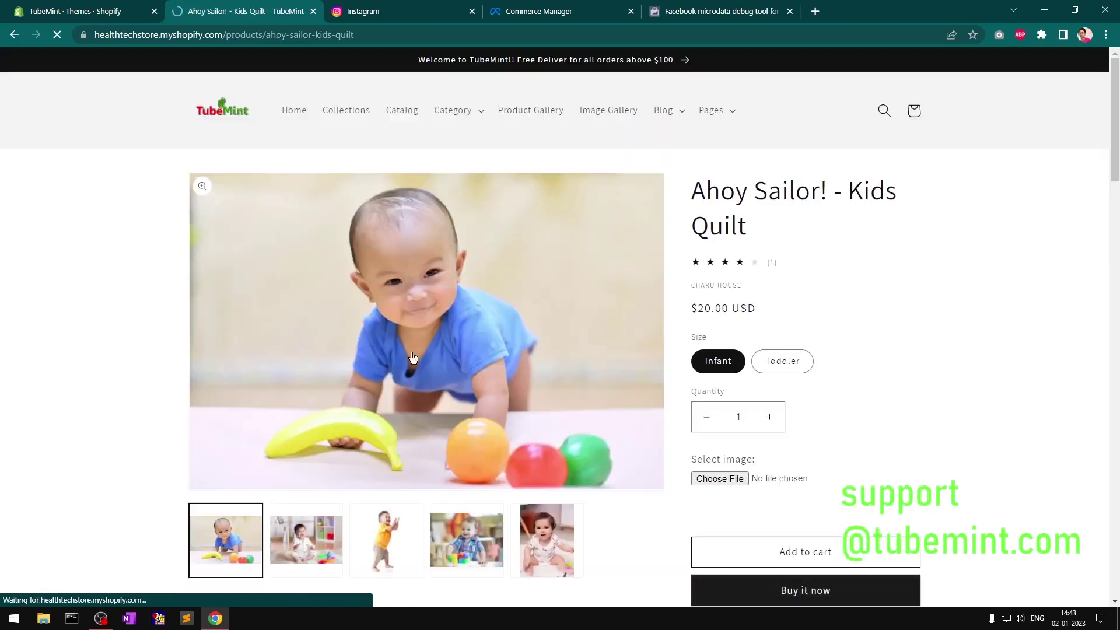
Copy the address of the Kids Quilt product page and return to the microdata debug tool
click(289, 35)
right_click(288, 36)
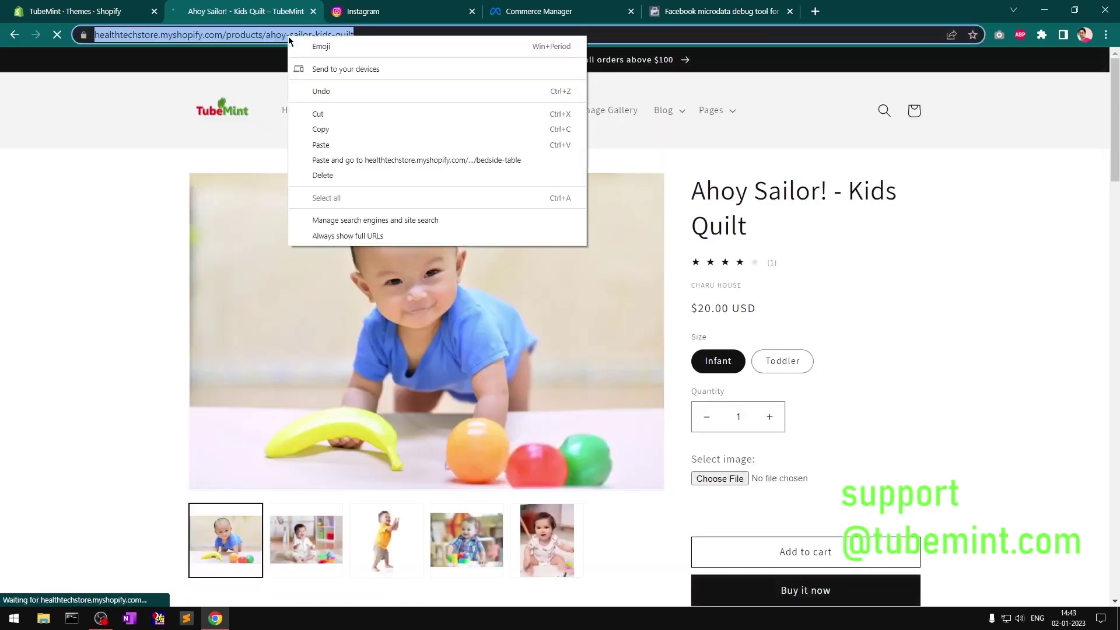
click(337, 129)
click(555, 11)
click(721, 11)
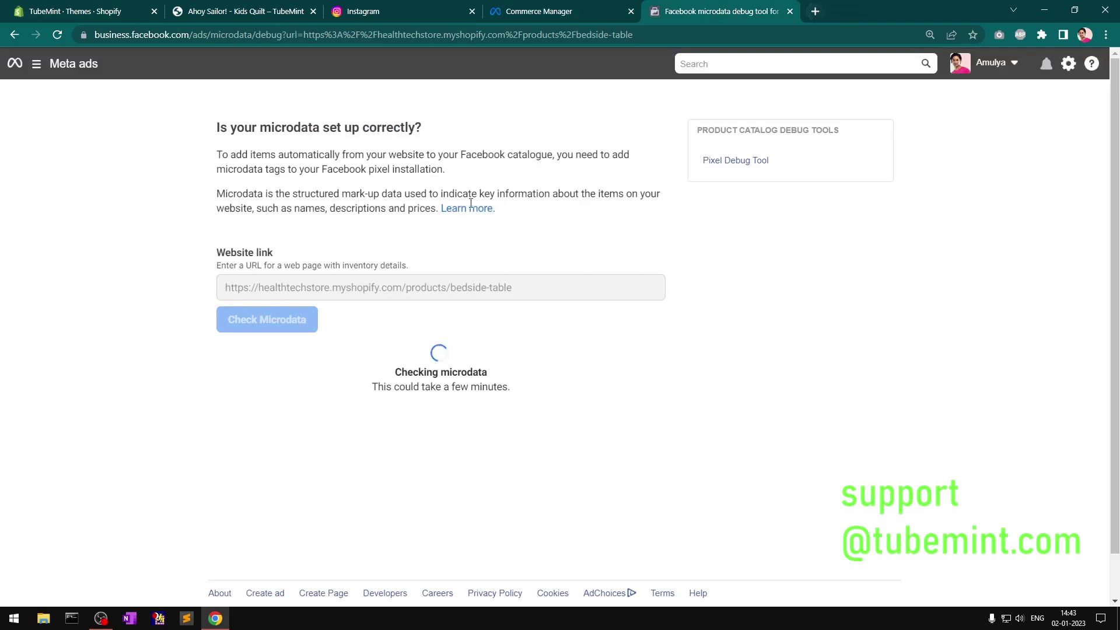
From the Shopify admin's app search, look up "facebook" in the Shopify App Store
click(81, 7)
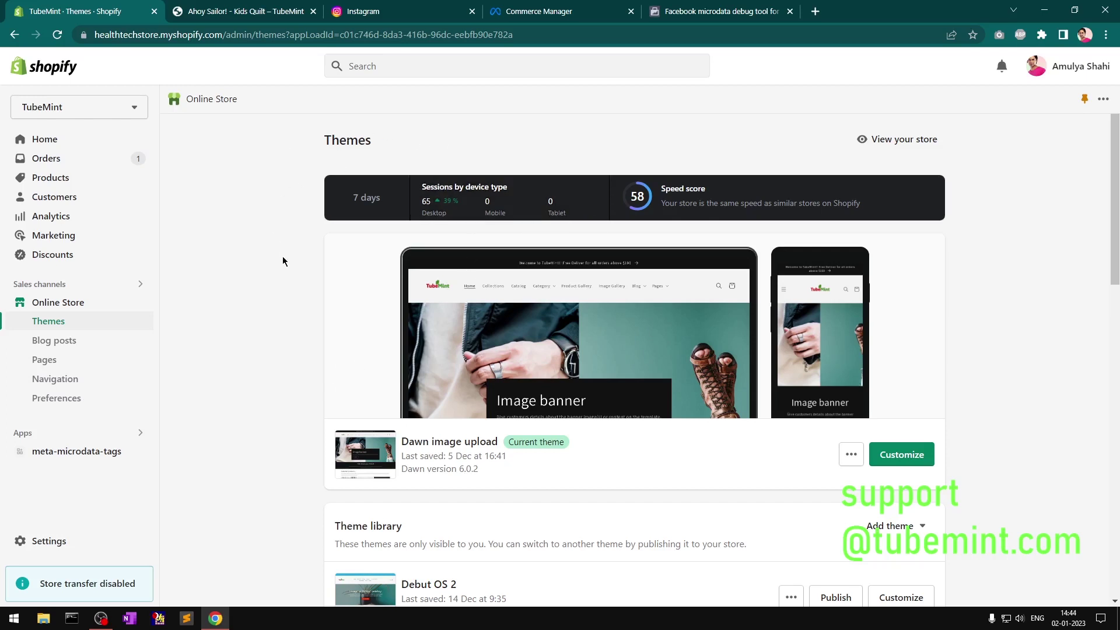
click(134, 435)
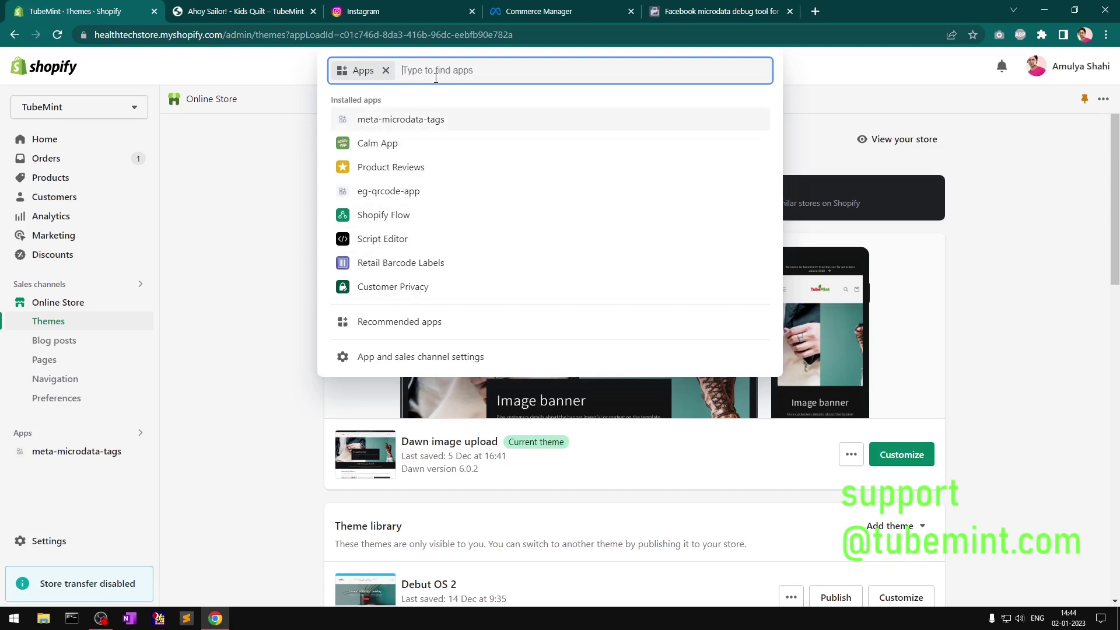
text(fa)
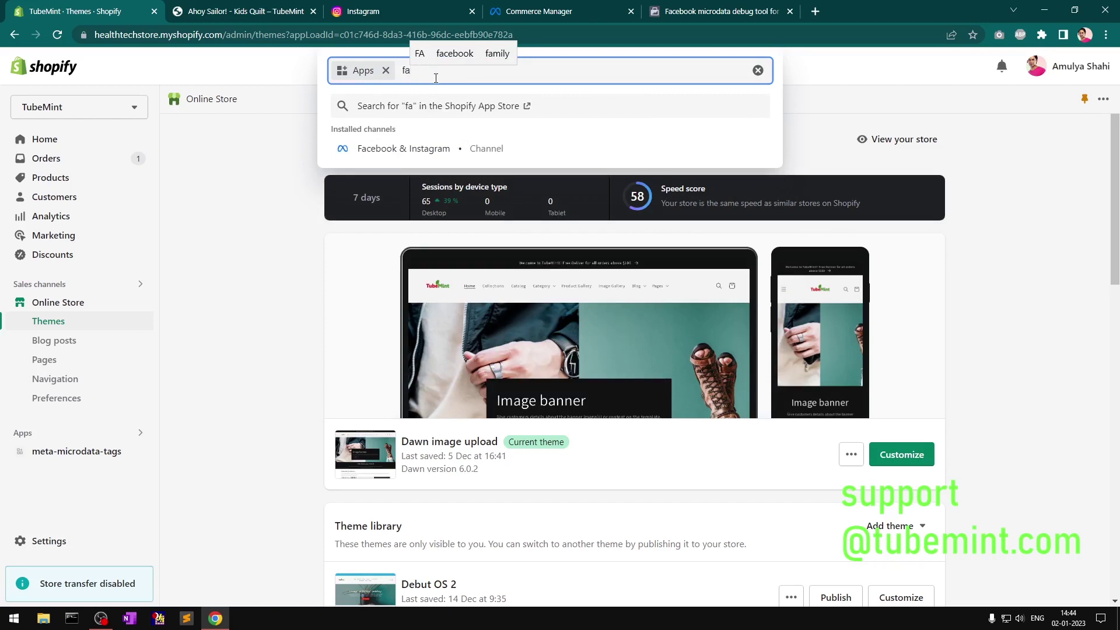
text(ce)
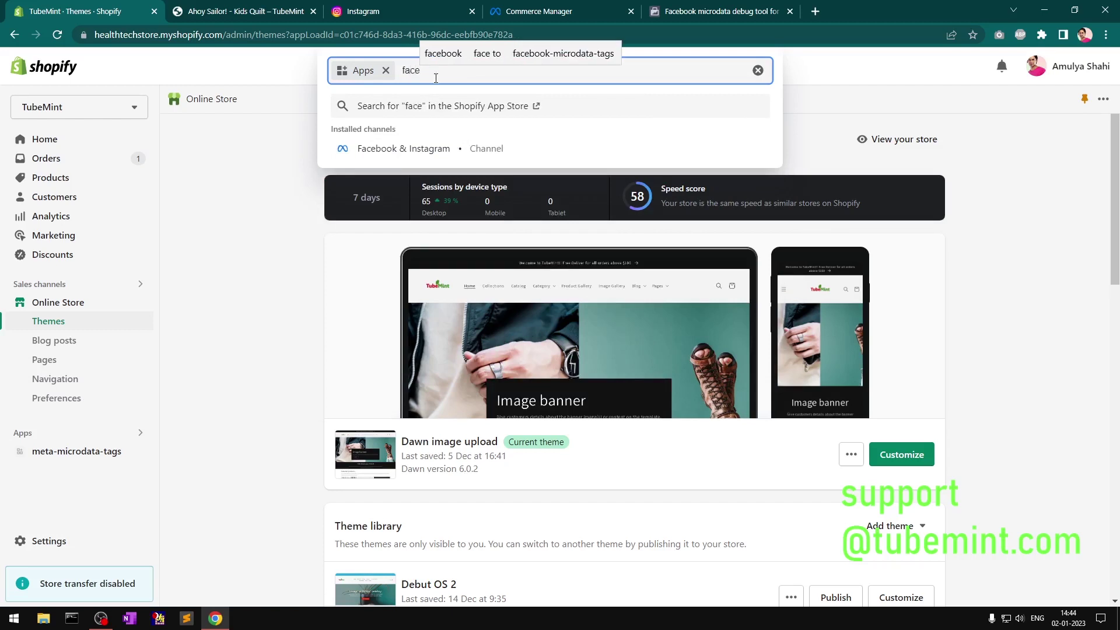
text(book)
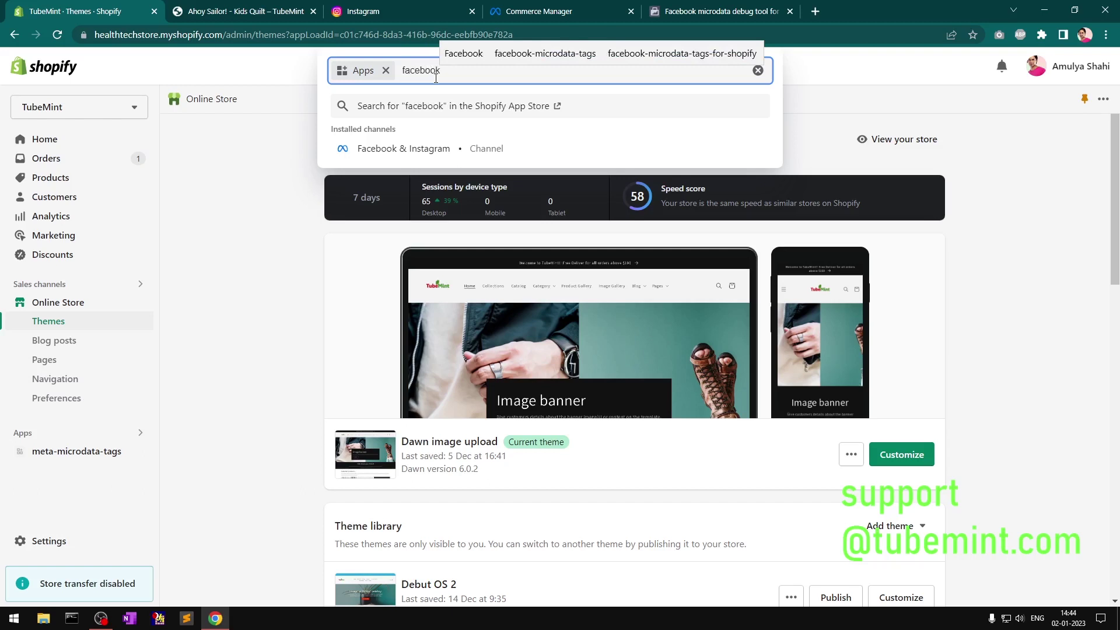
key(Return)
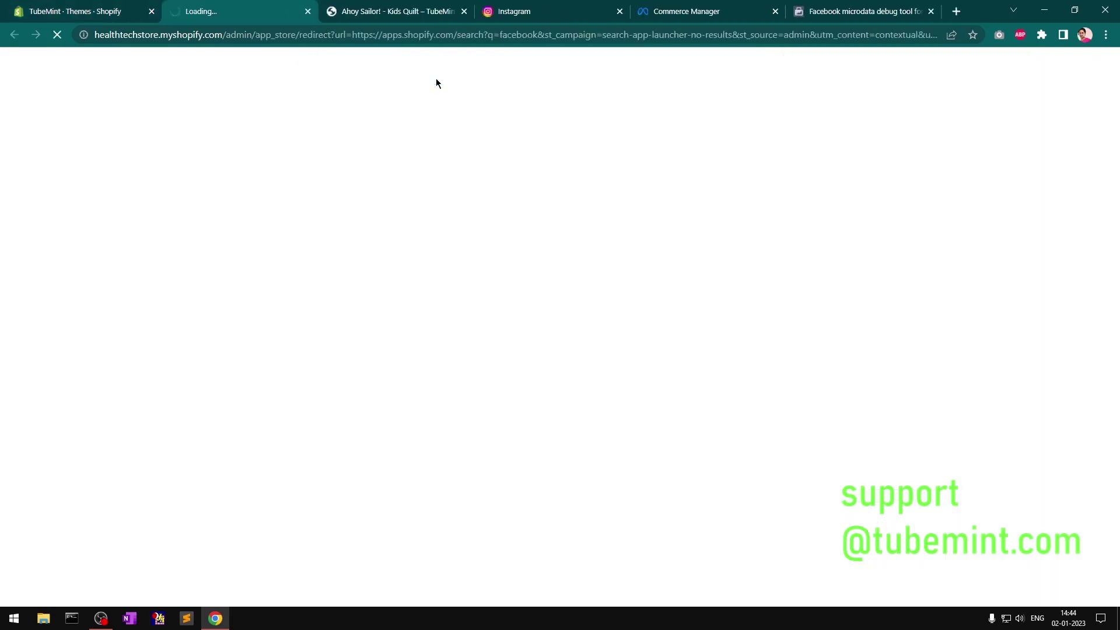
Examine the new microdata report for the Bedside Table, expanding its Schema.org section and reading the Warnings text
click(825, 4)
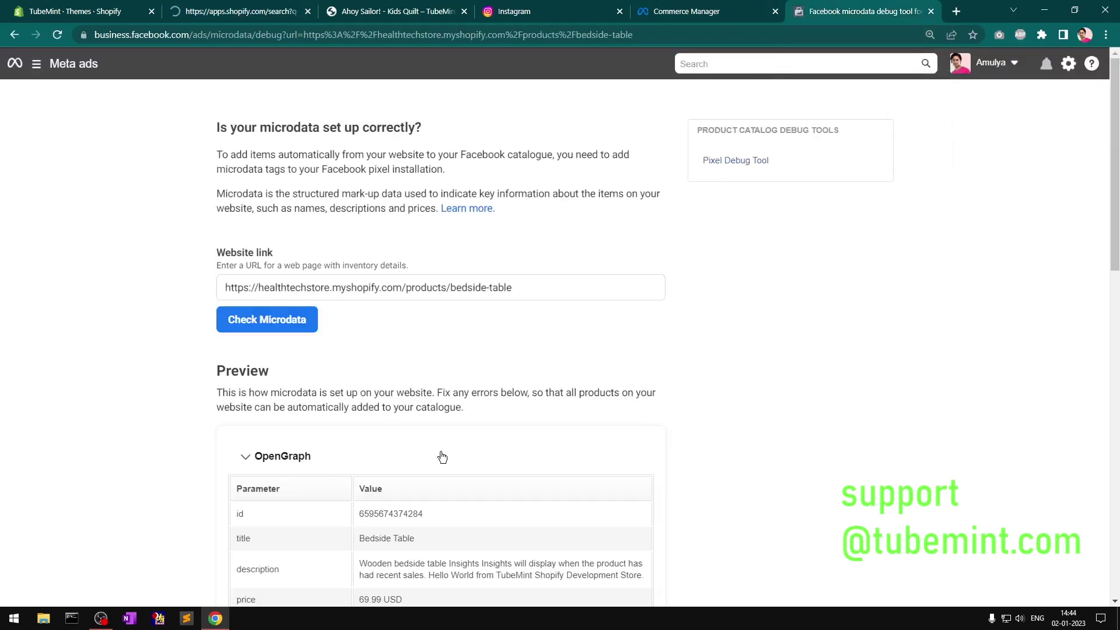
scroll(468, 461, down, 8)
scroll(468, 464, down, 7)
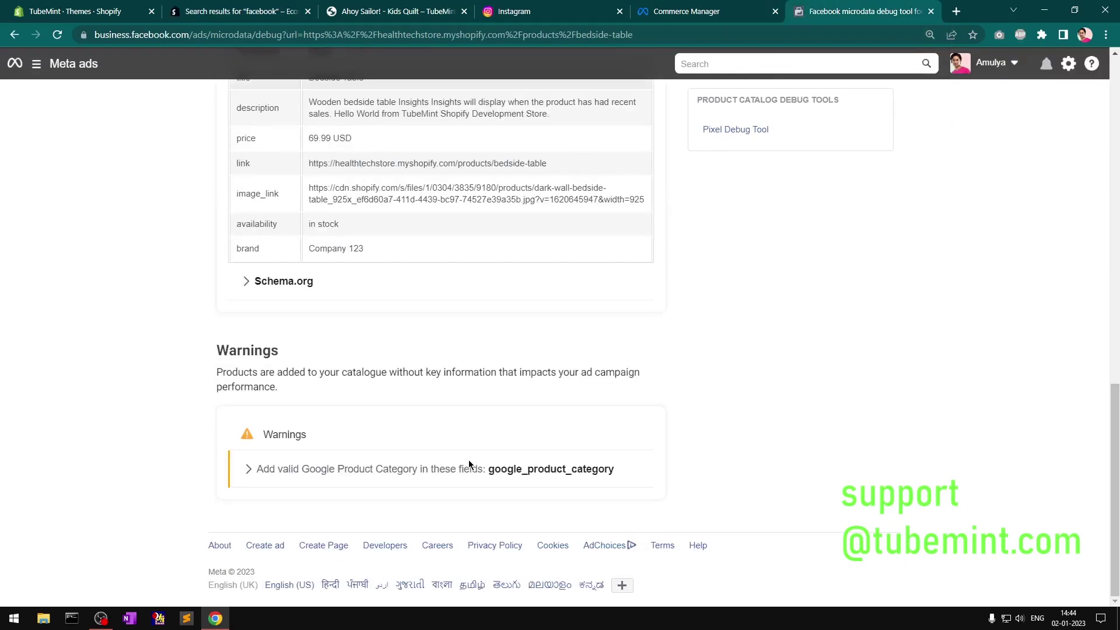
click(249, 282)
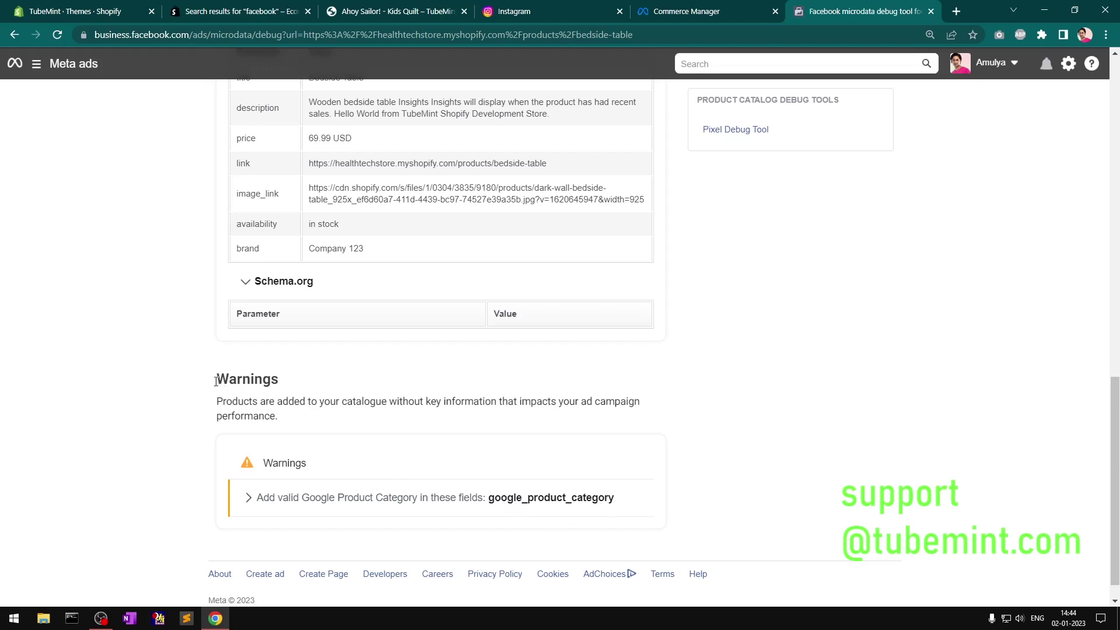
drag(209, 397, 445, 419)
click(444, 418)
scroll(530, 471, up, 8)
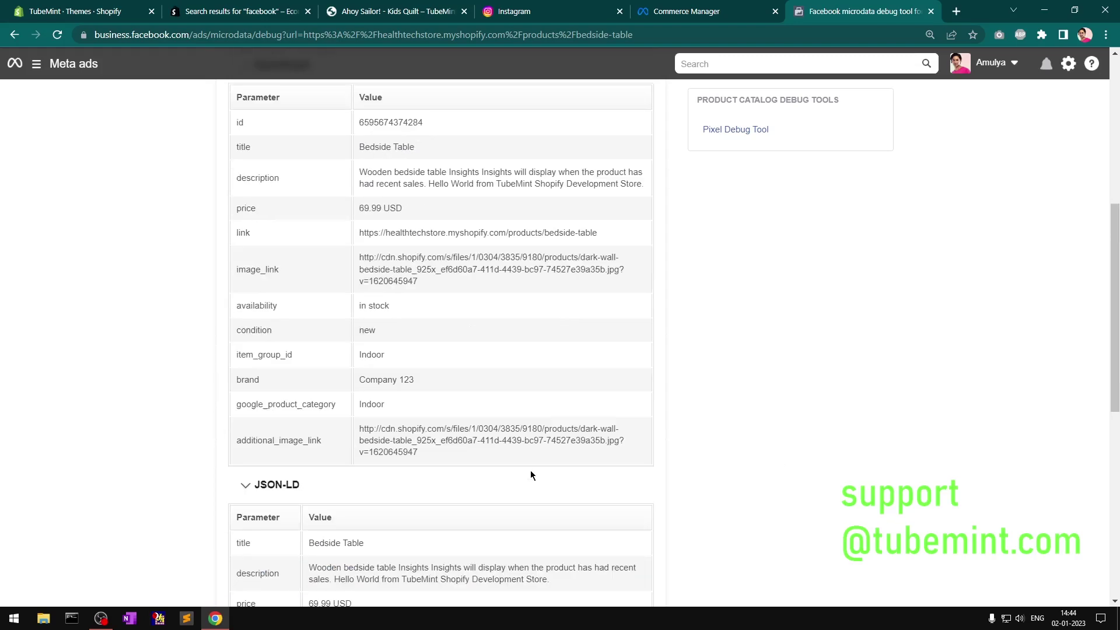
Collapse the JSON-LD section and review the OpenGraph parameters and the Warnings section of the report
click(246, 487)
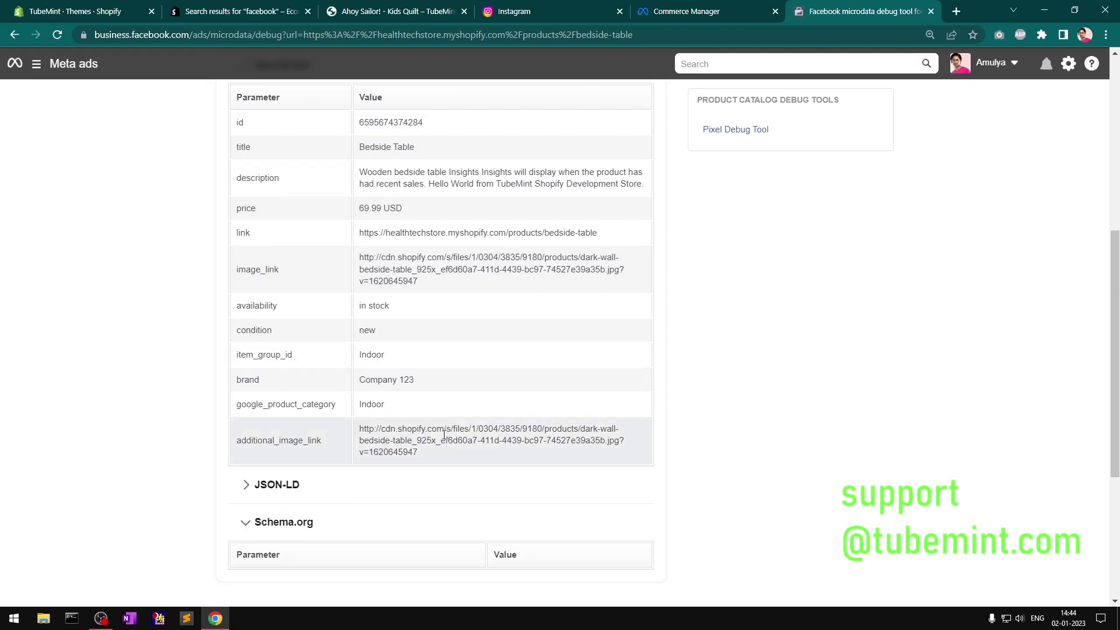
scroll(451, 422, up, 6)
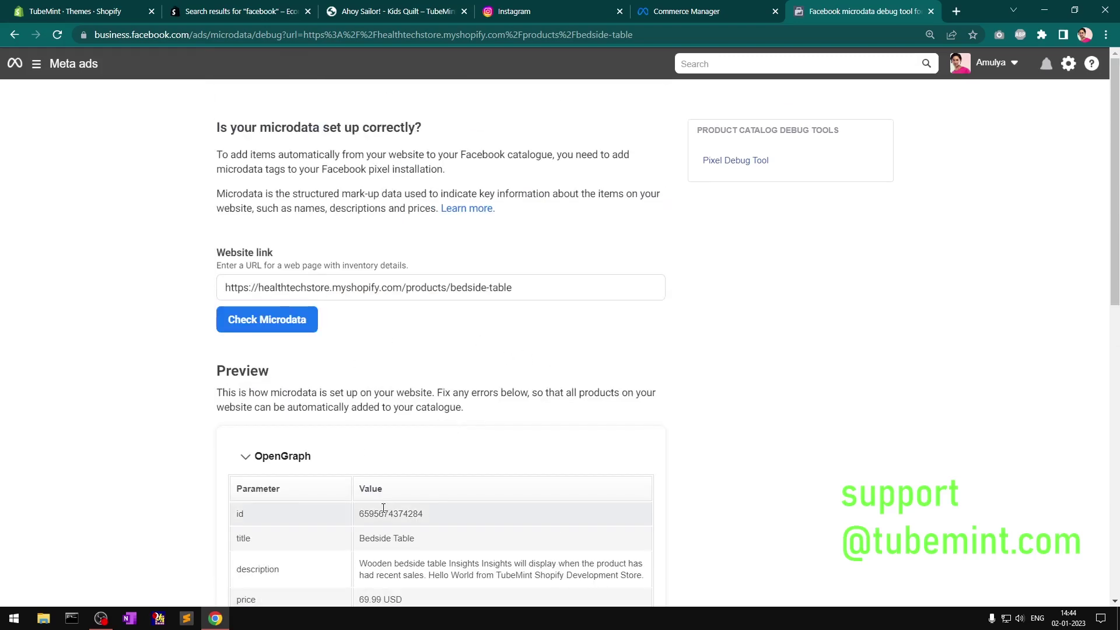
scroll(385, 467, down, 7)
scroll(386, 468, down, 3)
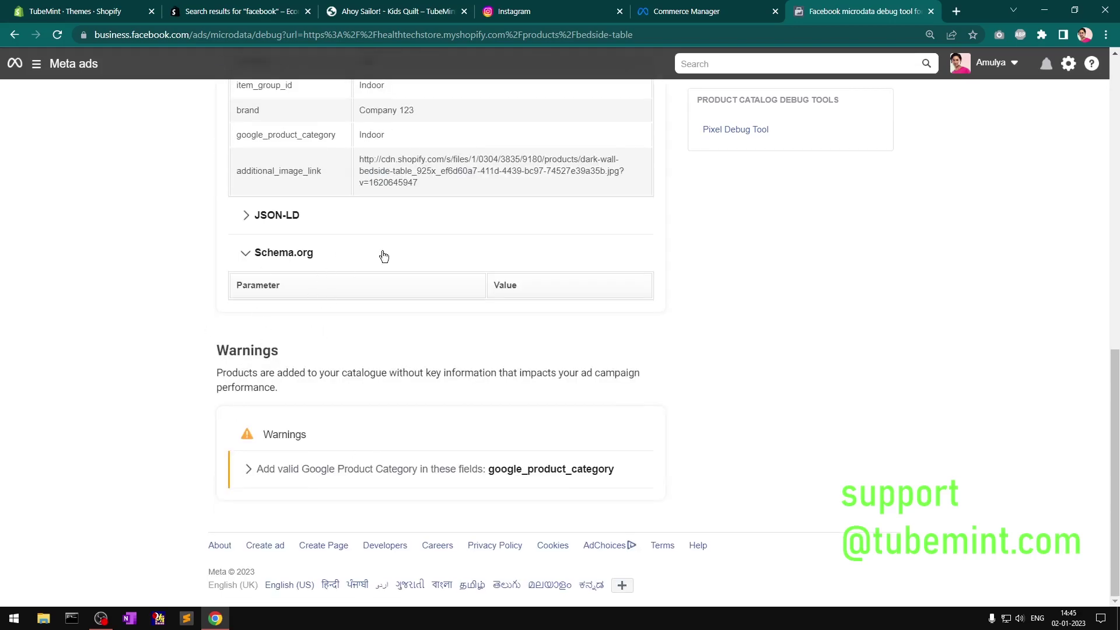
drag(208, 348, 318, 374)
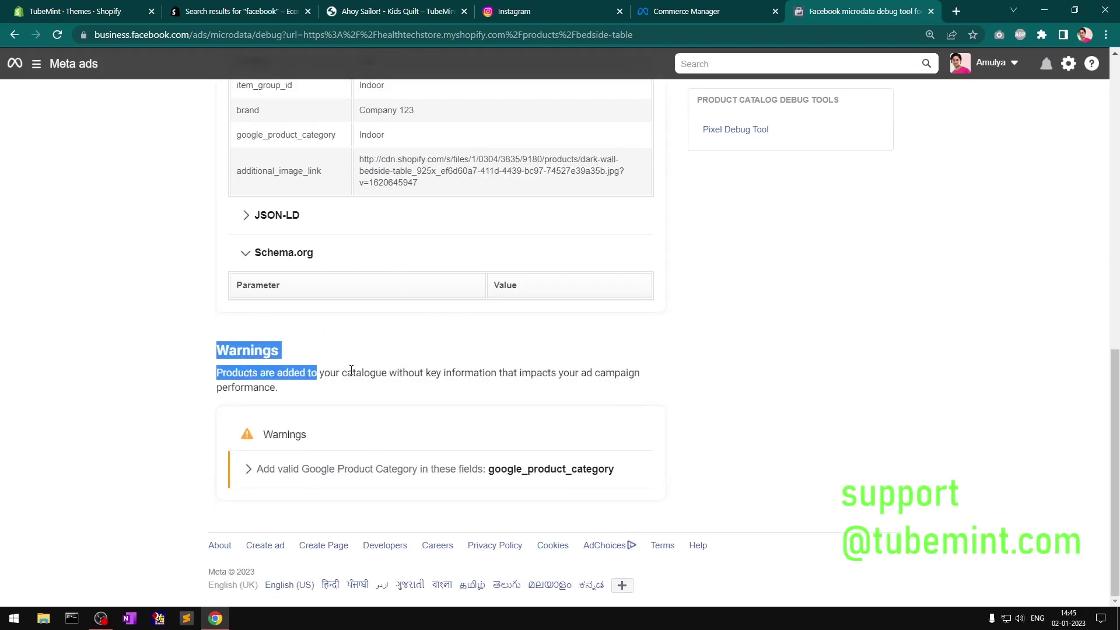
click(725, 168)
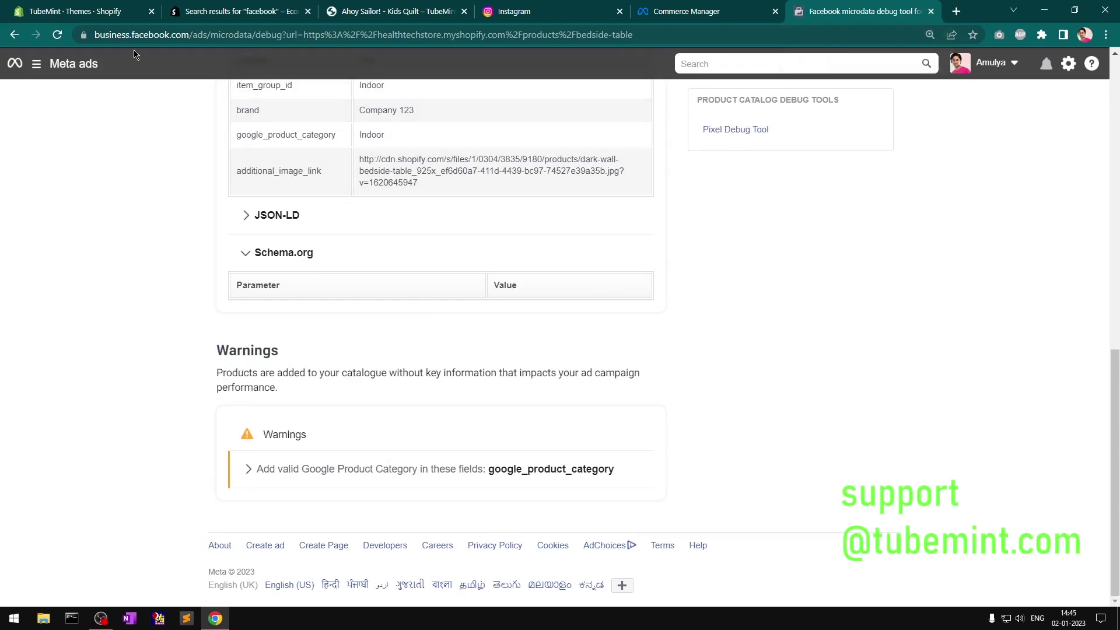
scroll(413, 331, up, 10)
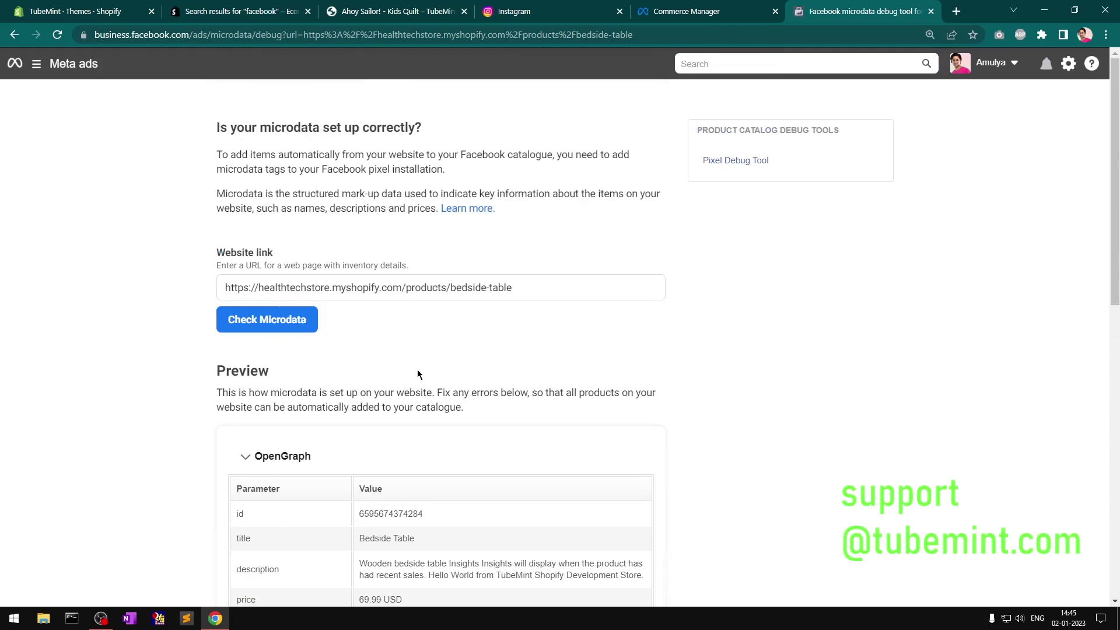
Read the preview note and introduction in the microdata debug tool, and close its browser tab
drag(214, 394, 488, 415)
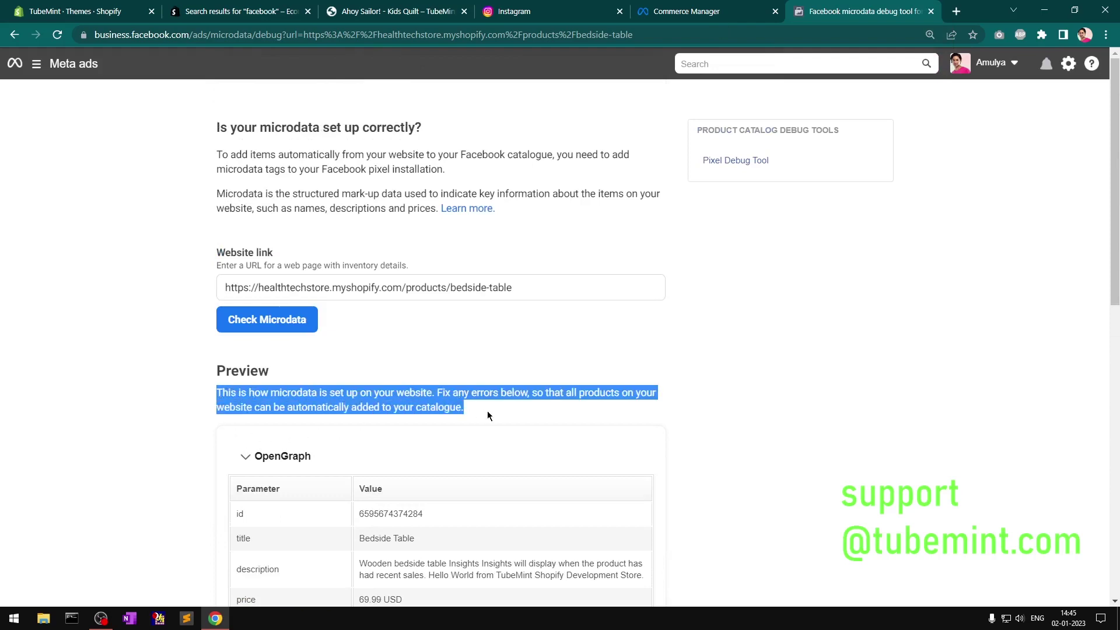
click(528, 412)
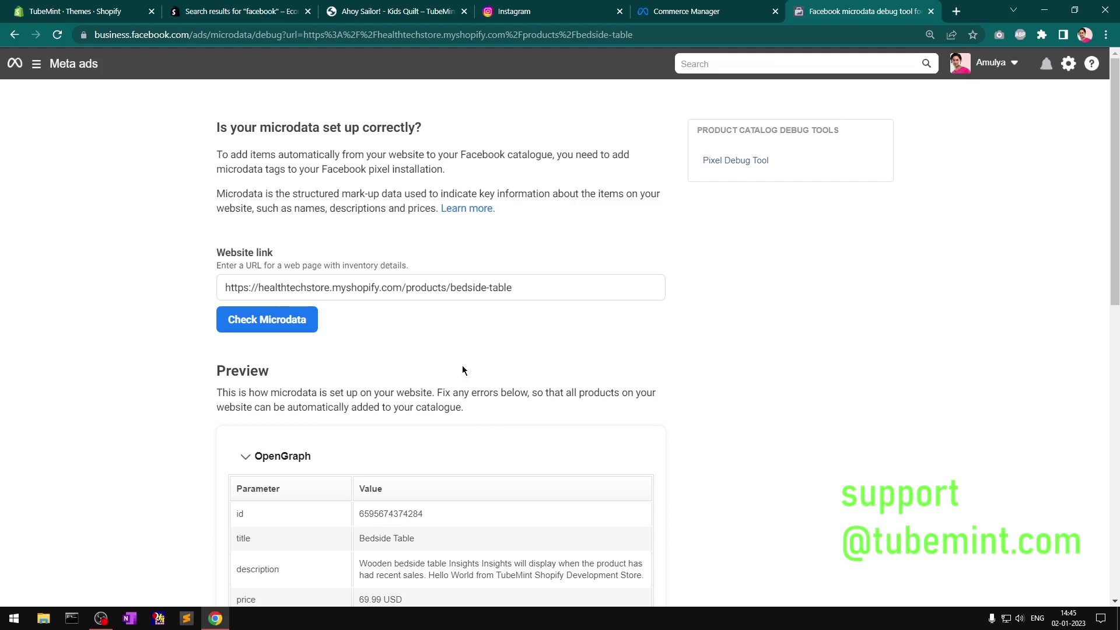
drag(215, 126, 169, 121)
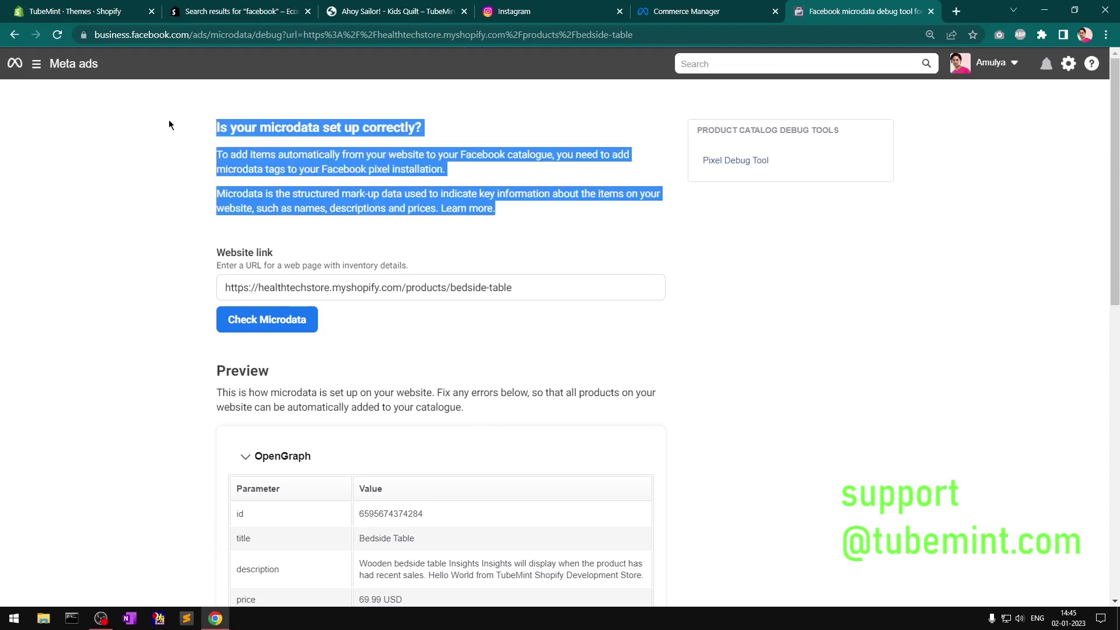
click(359, 134)
click(930, 11)
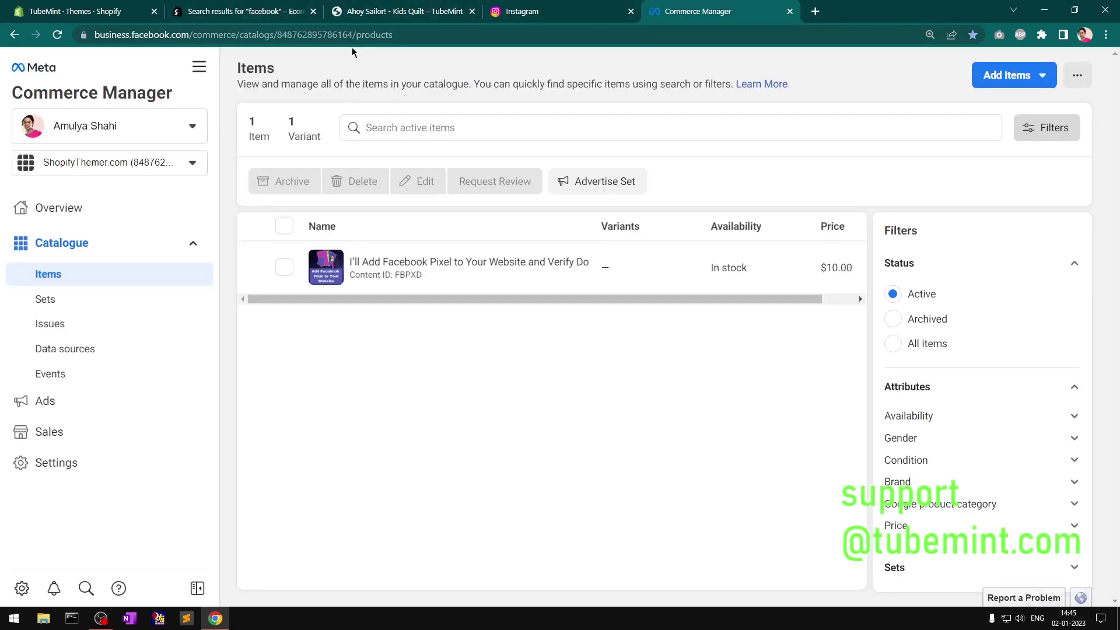
Return to the Shopify App Store results for "facebook" and view the listing of Meta's Facebook & Instagram app
click(85, 9)
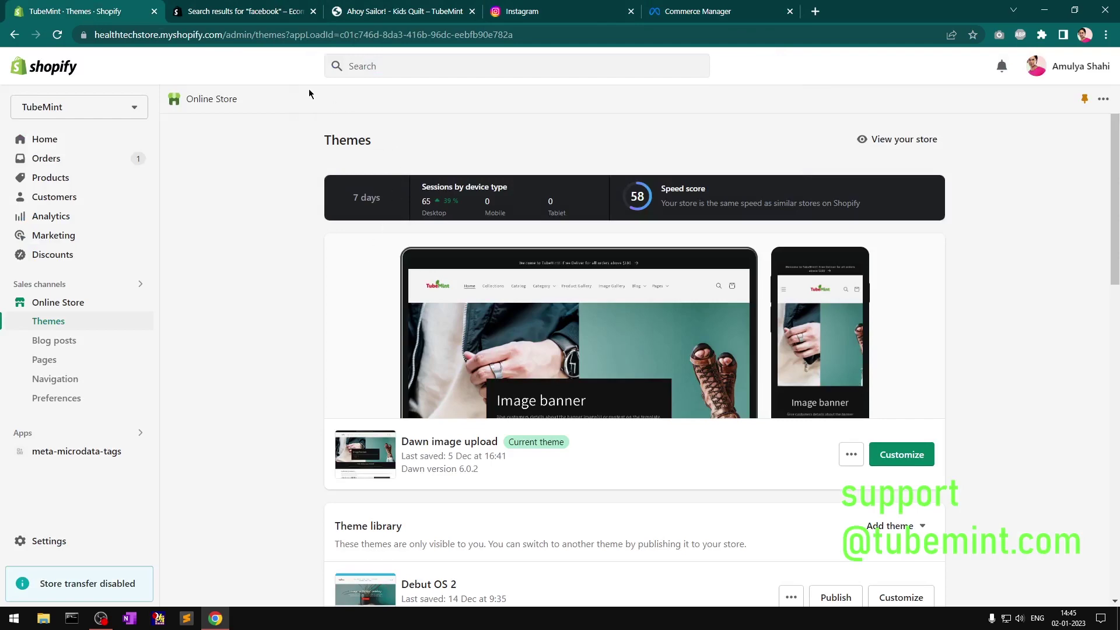
click(423, 10)
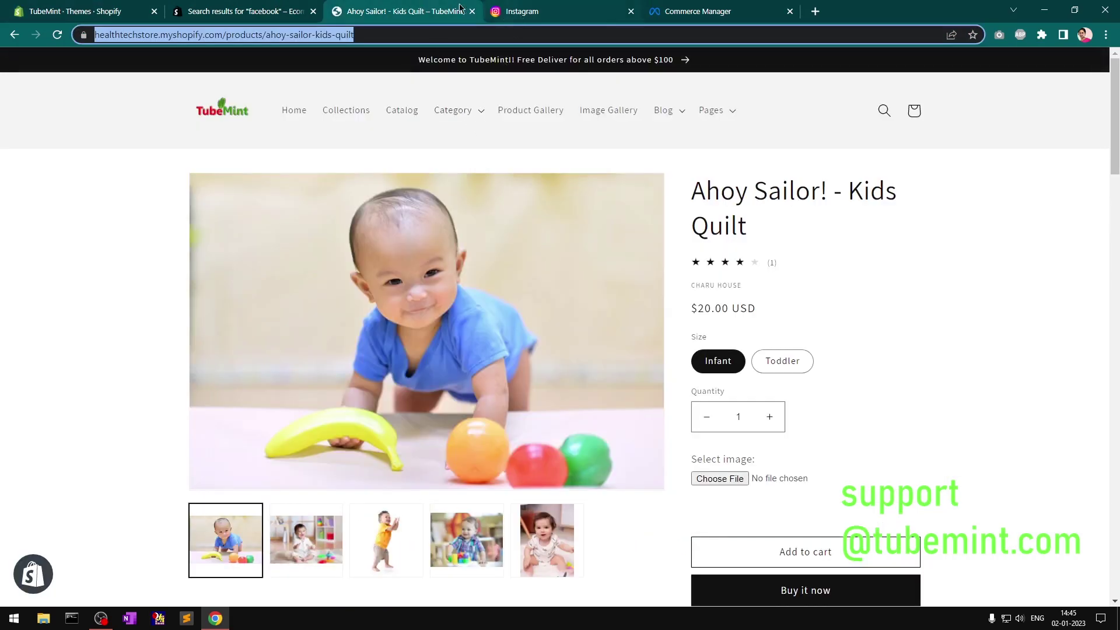
click(222, 7)
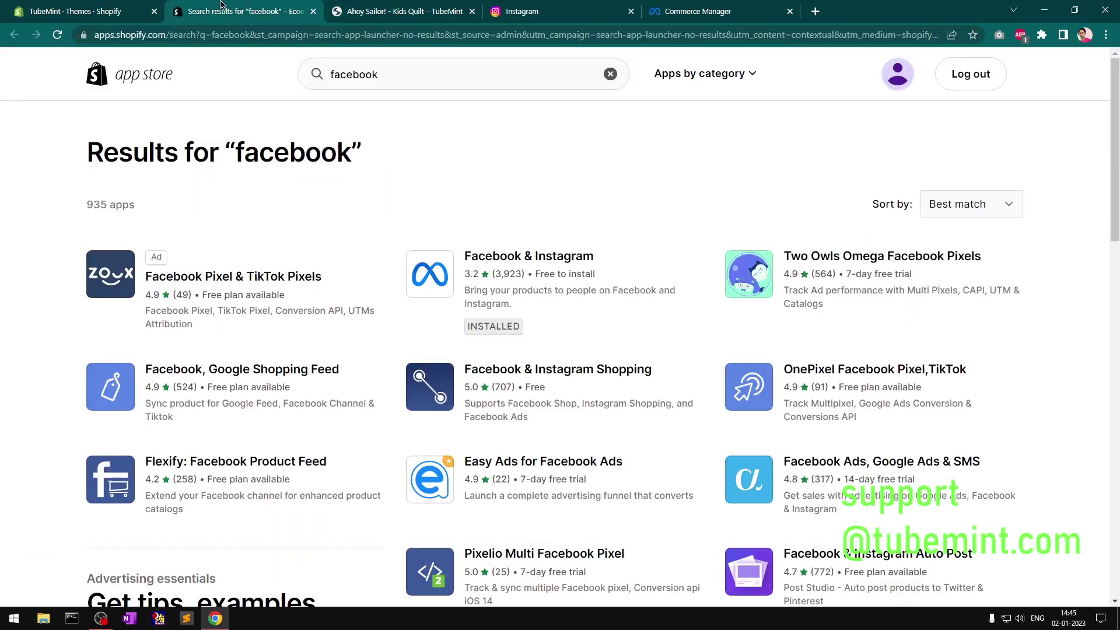
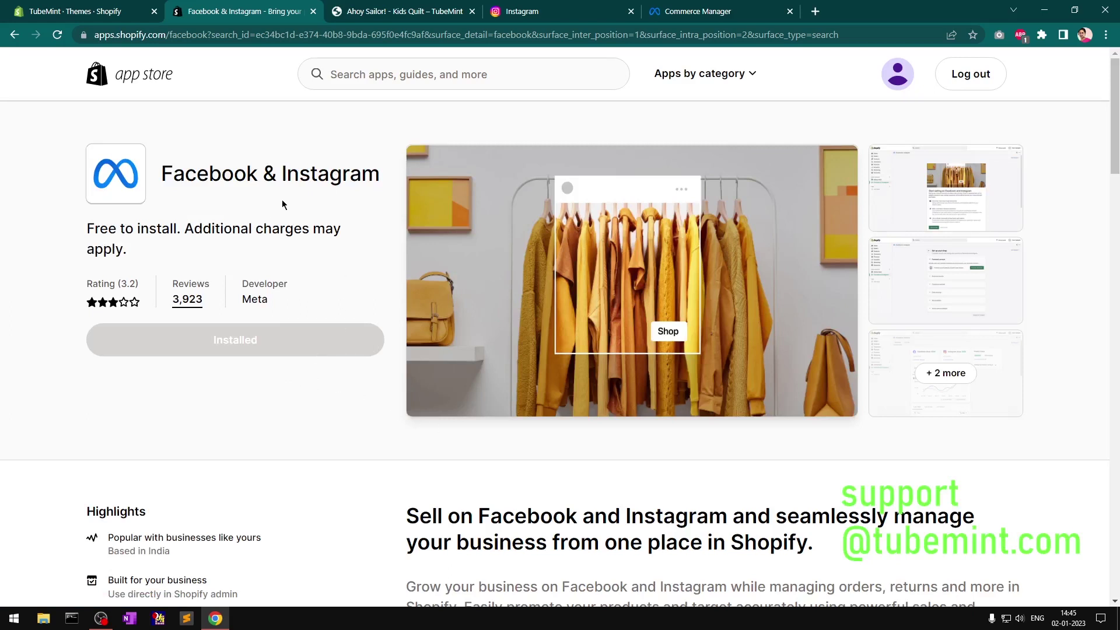
drag(162, 174, 376, 168)
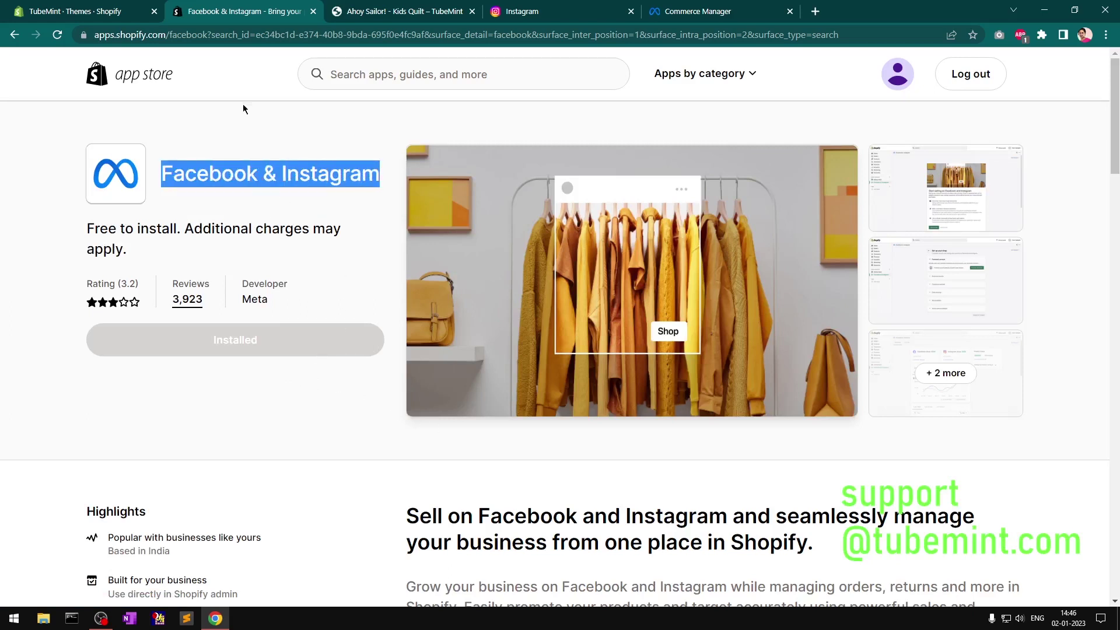
click(195, 81)
click(82, 11)
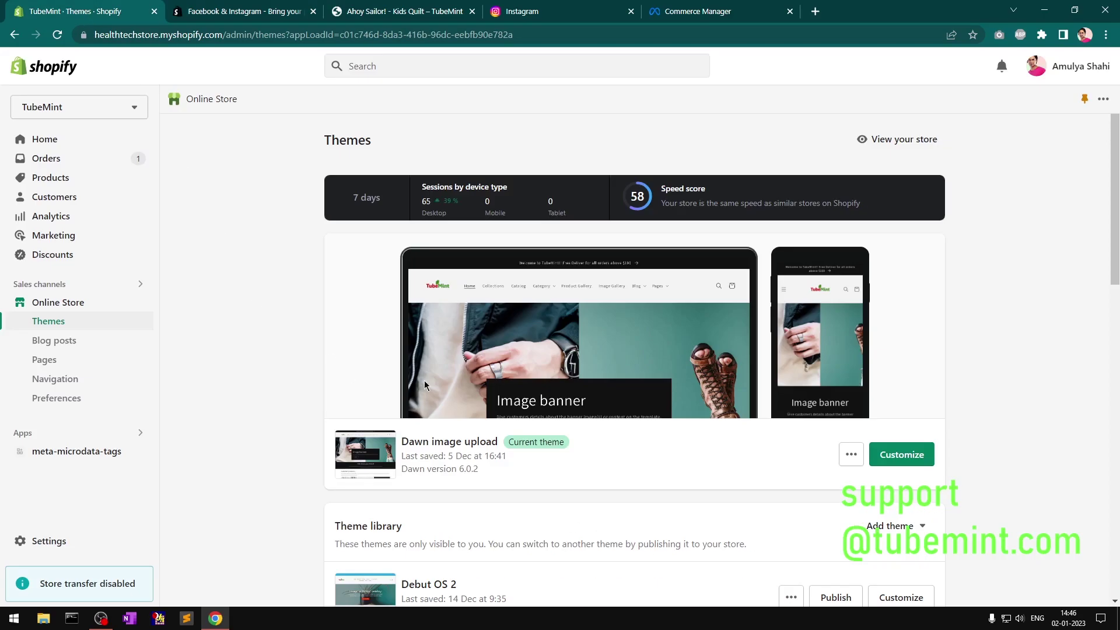
click(682, 11)
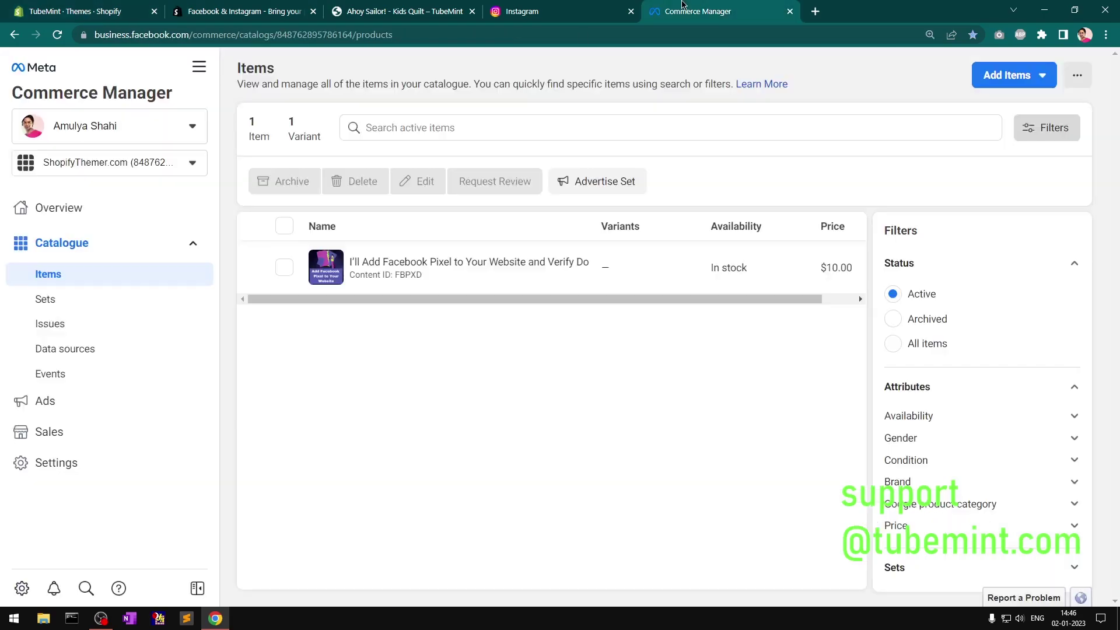
click(555, 14)
click(409, 11)
click(258, 9)
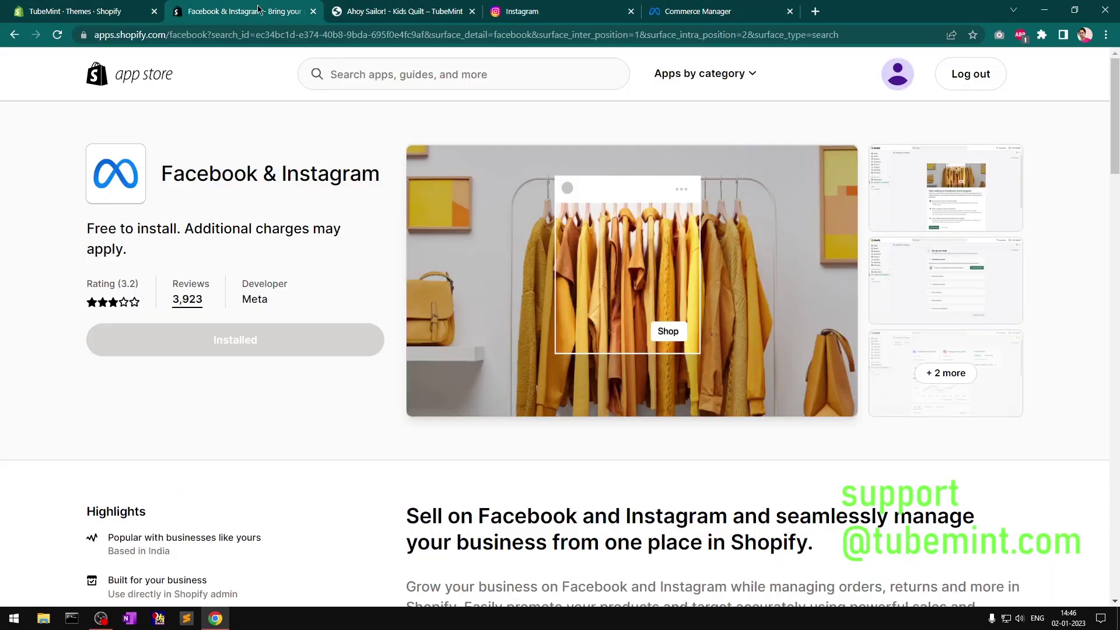
From the Shopify admin's app and sales channel settings, open the Facebook & Instagram sales channel
click(76, 11)
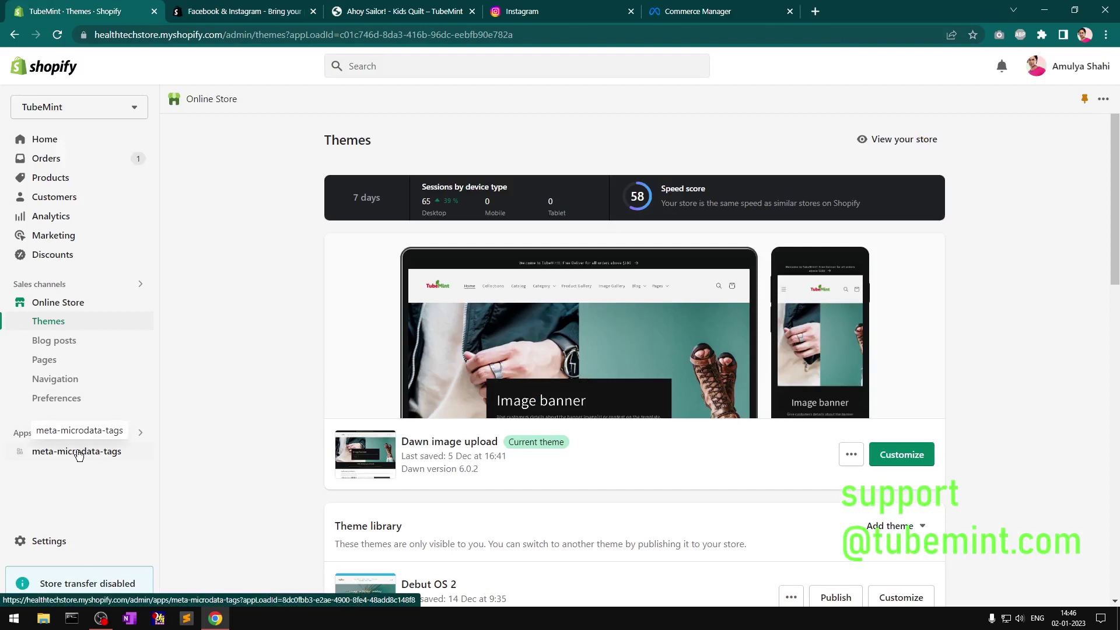
click(140, 433)
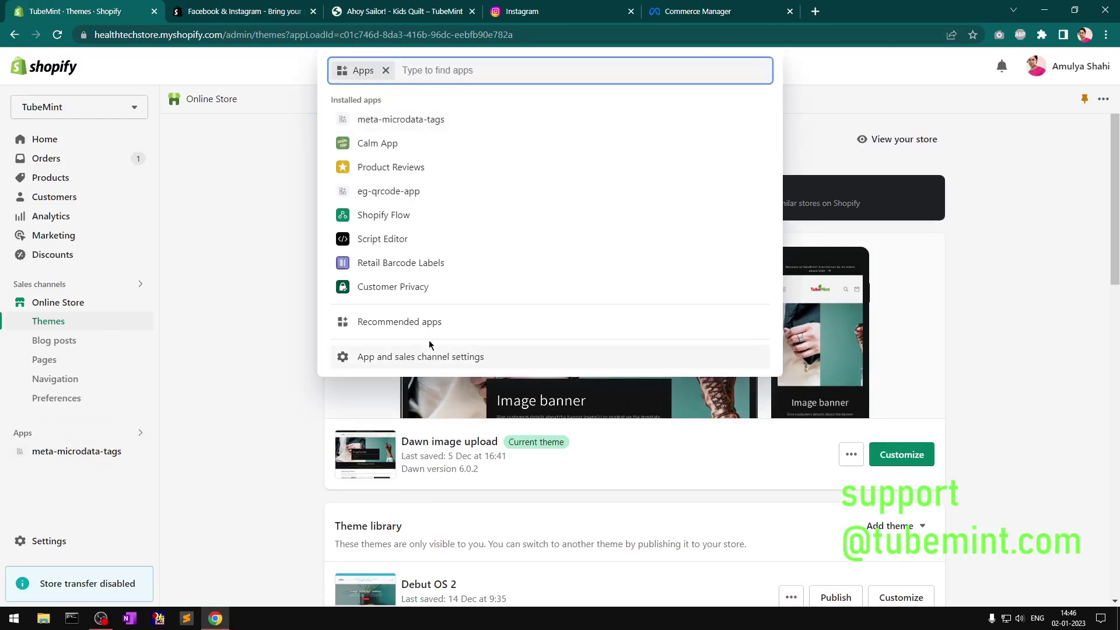
click(403, 368)
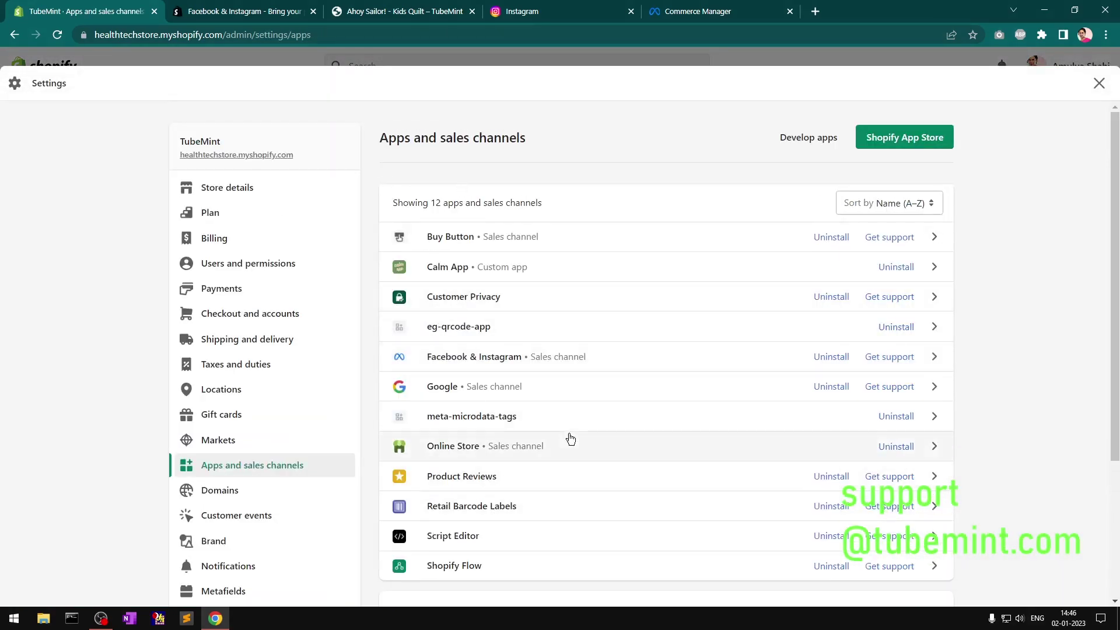
click(462, 357)
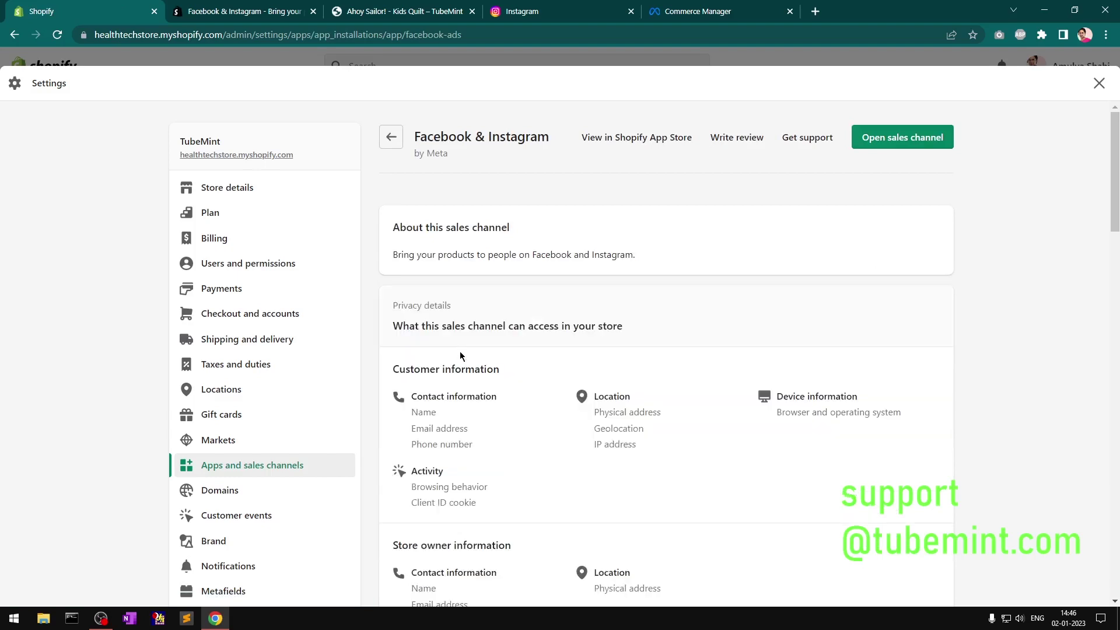
click(898, 138)
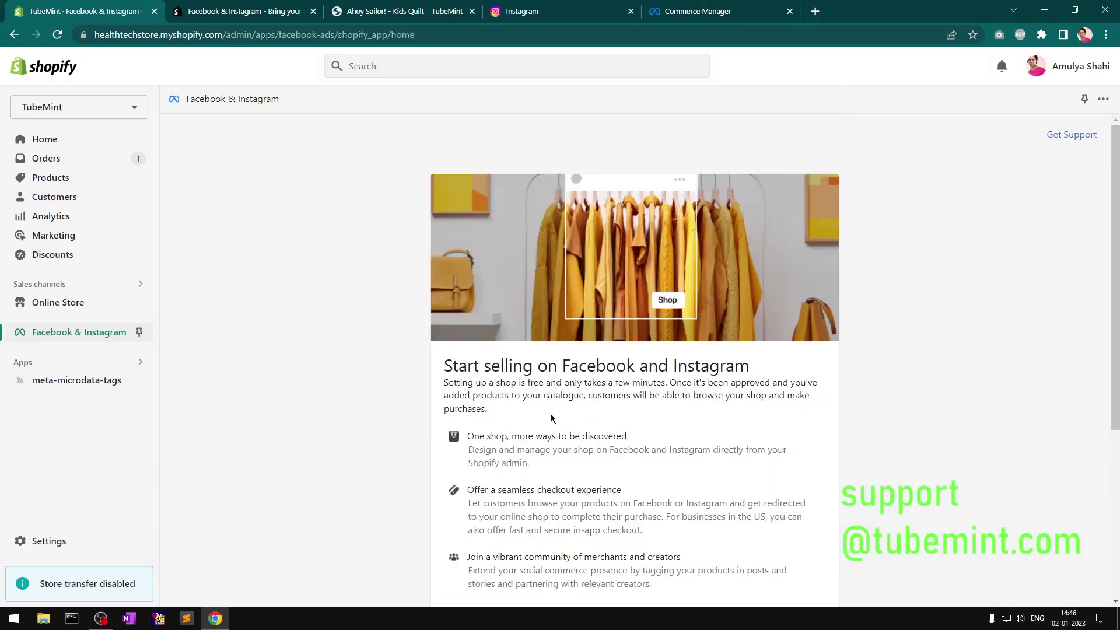
Start the setup for selling on Facebook and Instagram and connect the Facebook account
scroll(674, 486, down, 5)
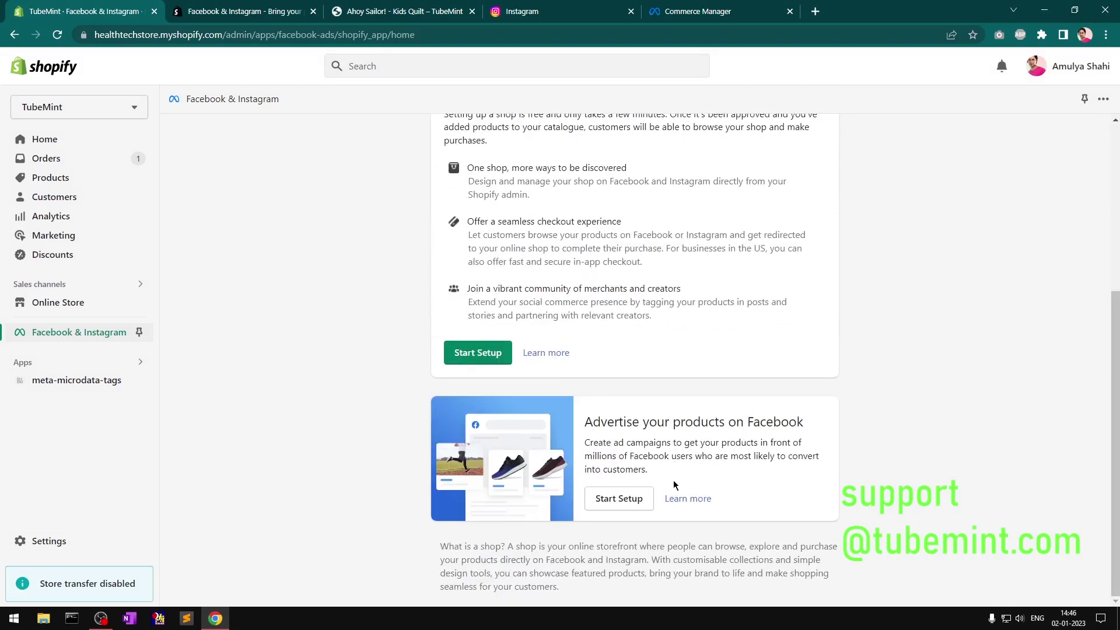
click(488, 353)
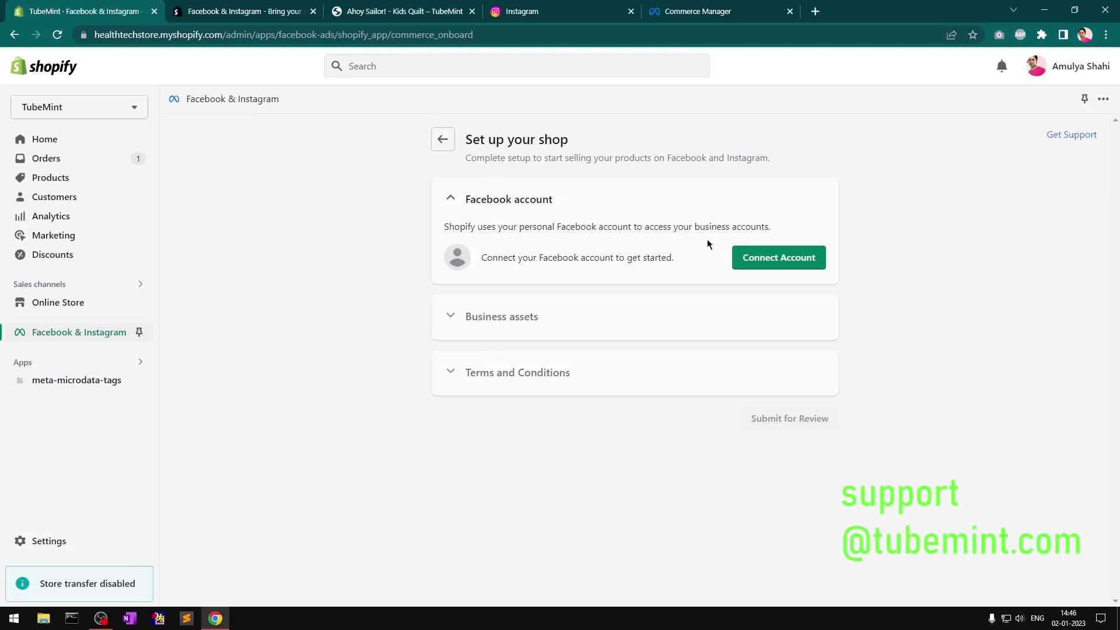
click(764, 266)
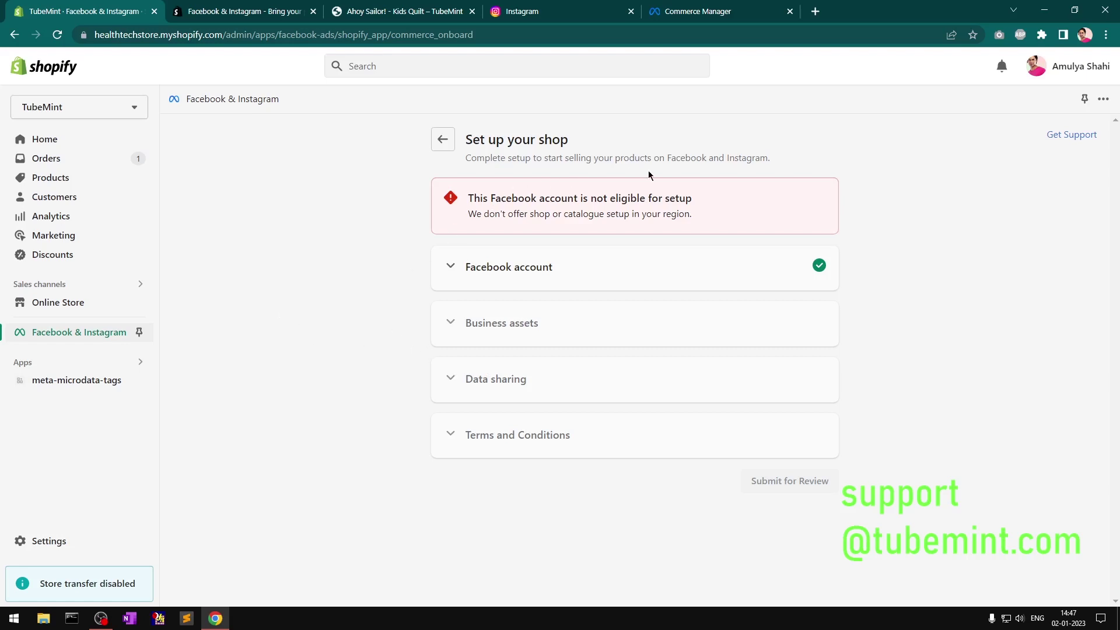
Read the heading and description of the Set up your shop page
drag(782, 156, 468, 132)
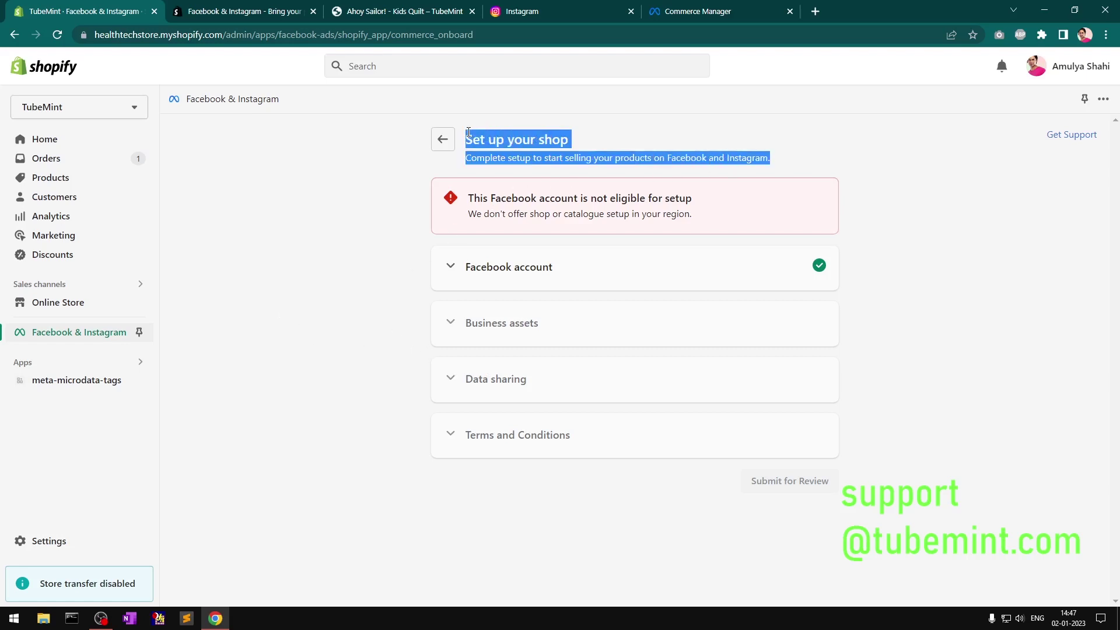
click(680, 153)
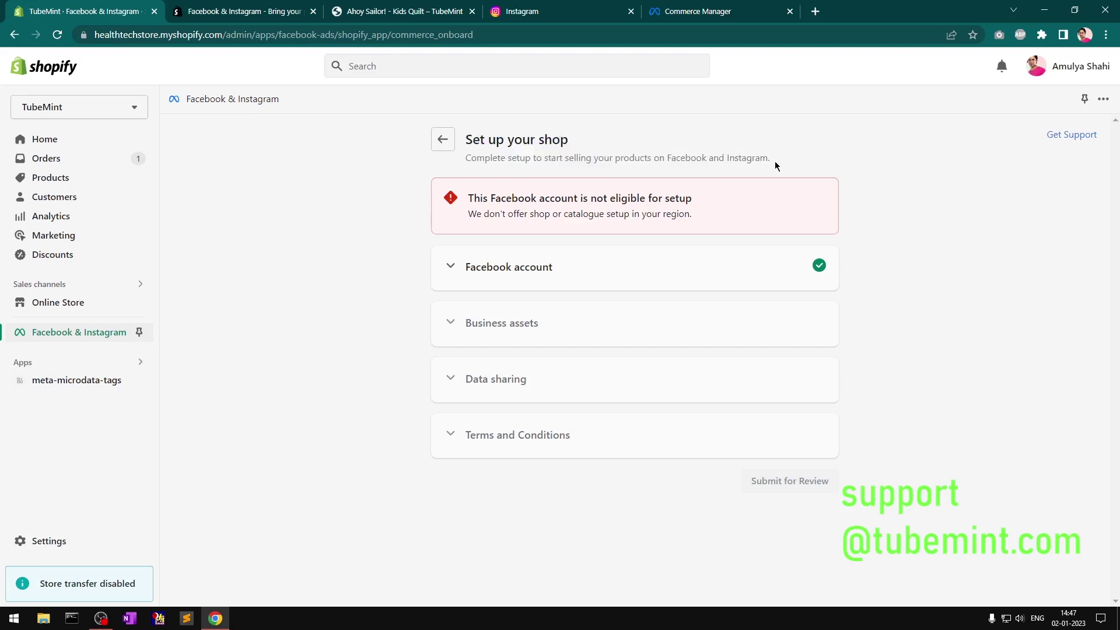
drag(776, 163, 471, 139)
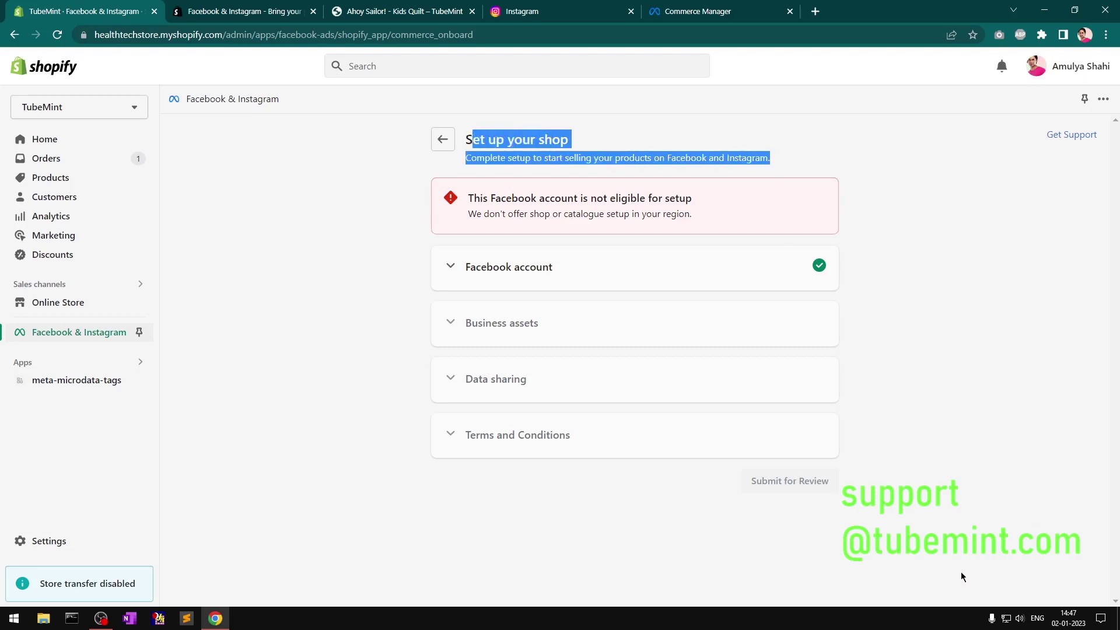
click(300, 290)
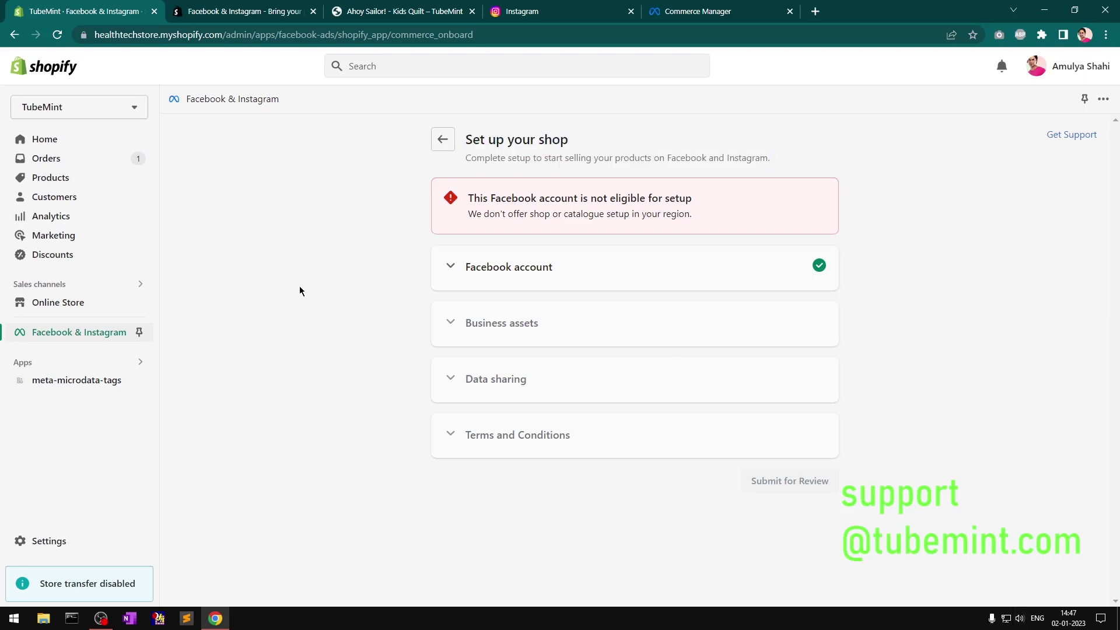